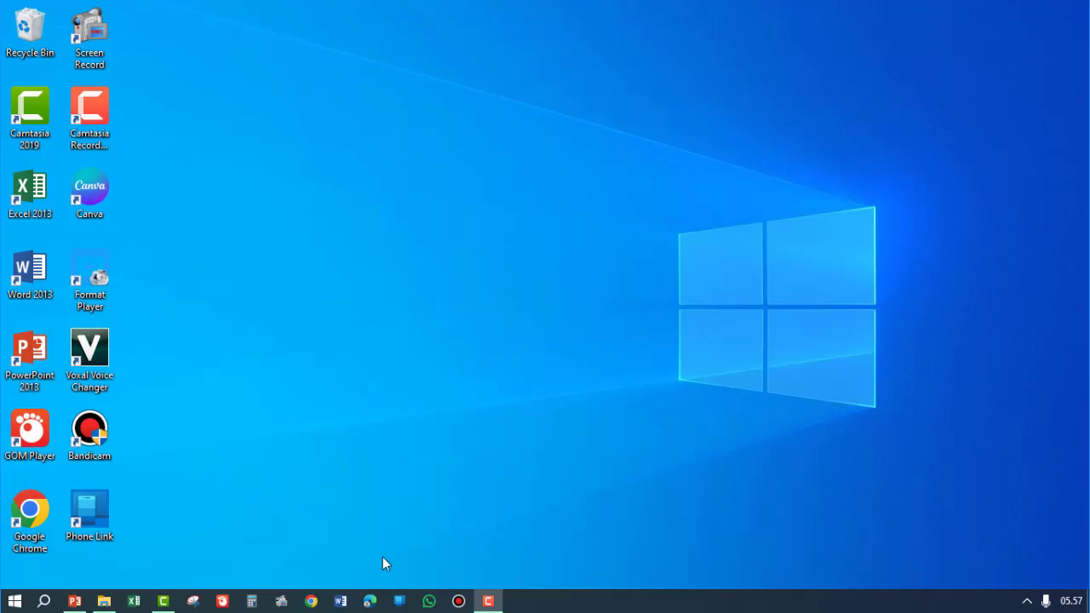
# - Open Google Chrome and run a Google search for "login l pak integrasi kemdikbudristek"
pyautogui.click(311, 603)
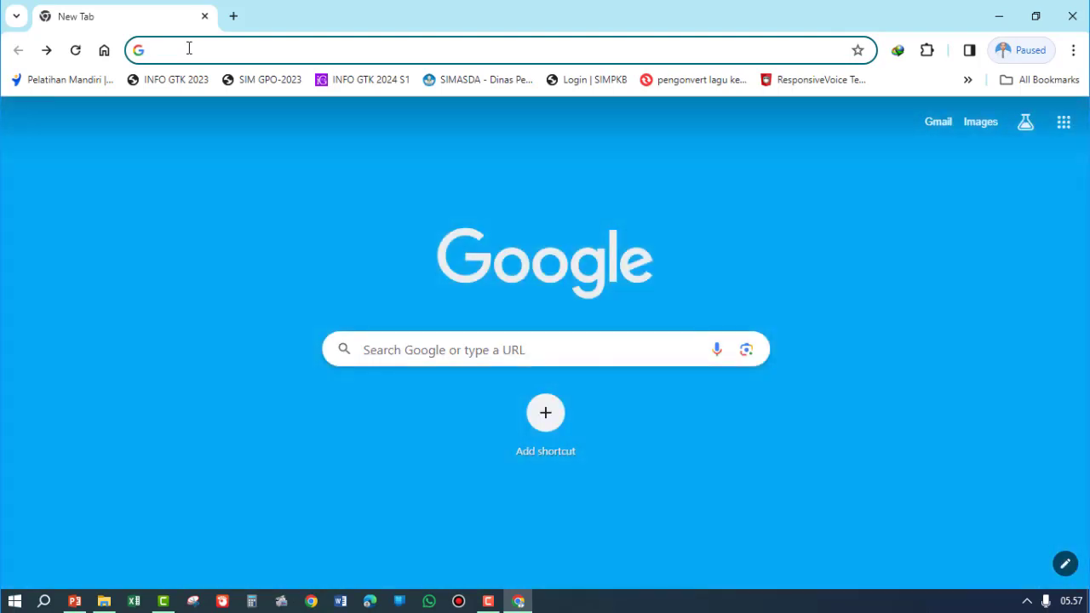
pyautogui.write('login')
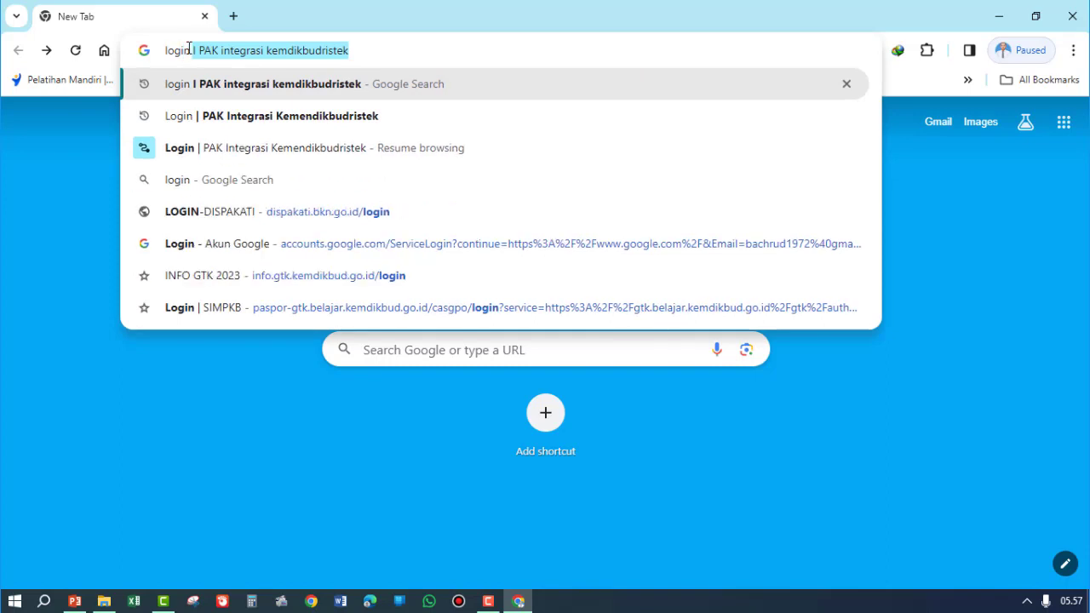
pyautogui.write(' l')
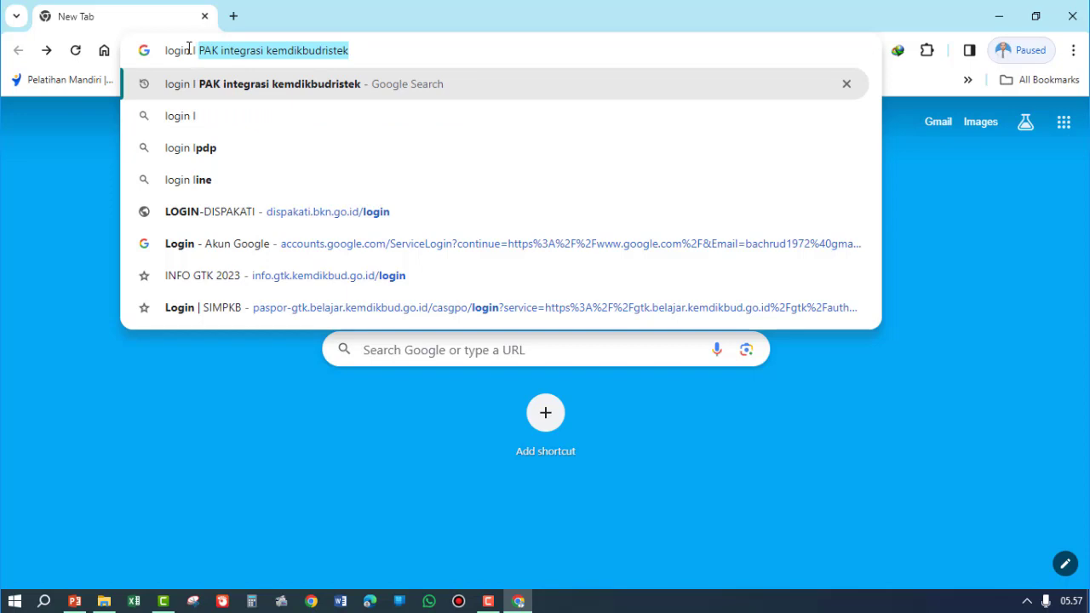
pyautogui.write(' pak ')
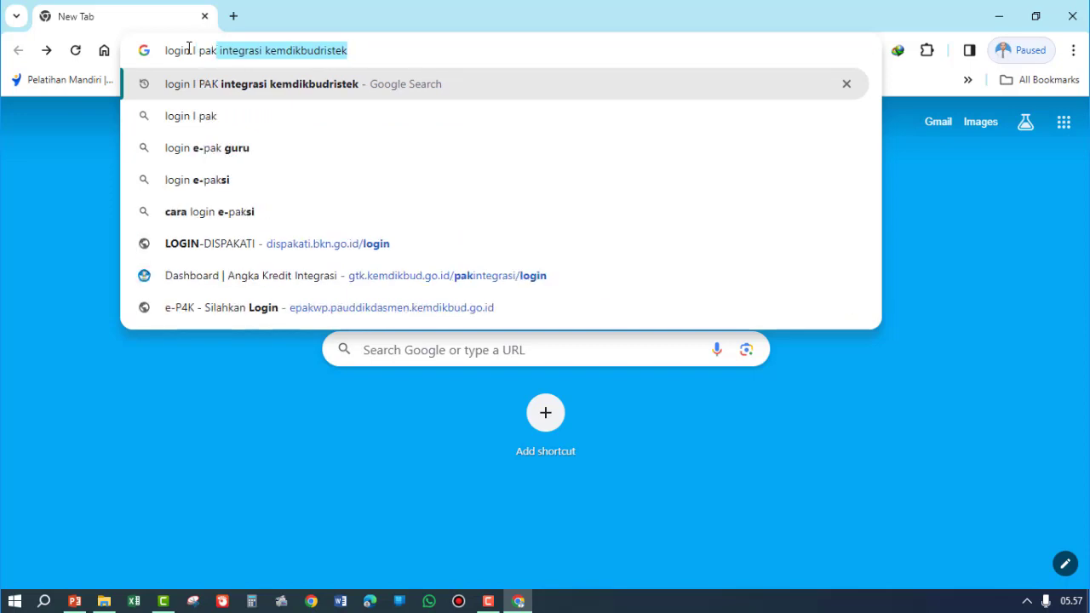
pyautogui.write('in')
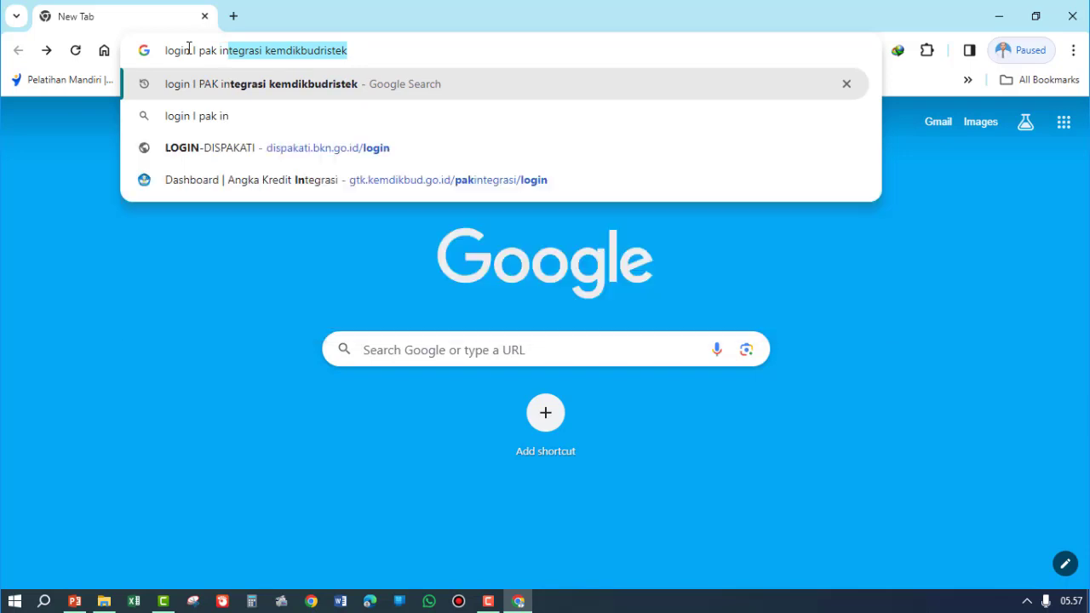
pyautogui.write('tegrasi')
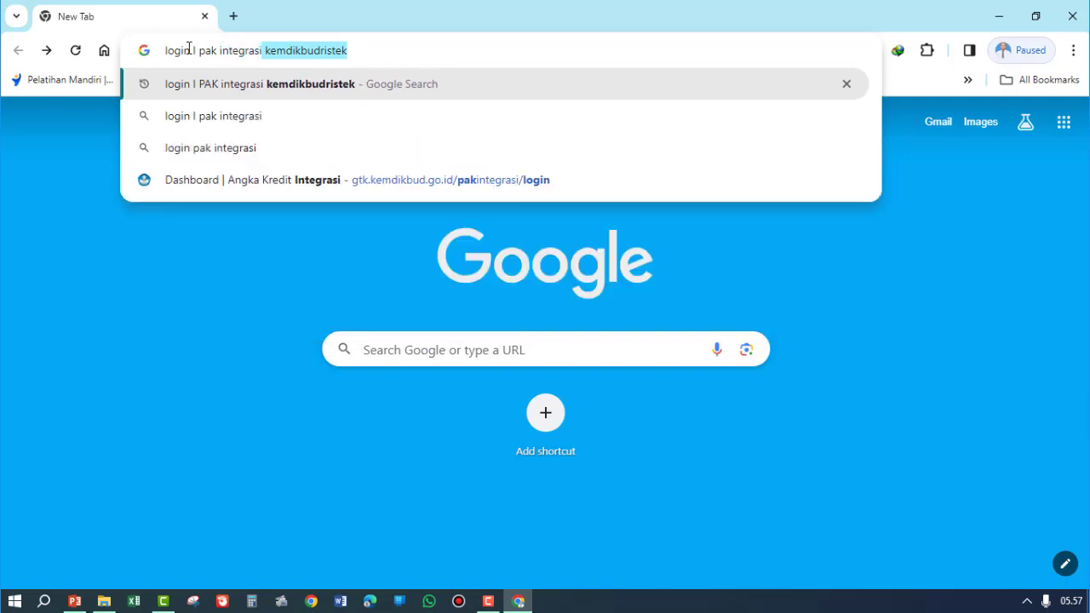
pyautogui.write(' ke')
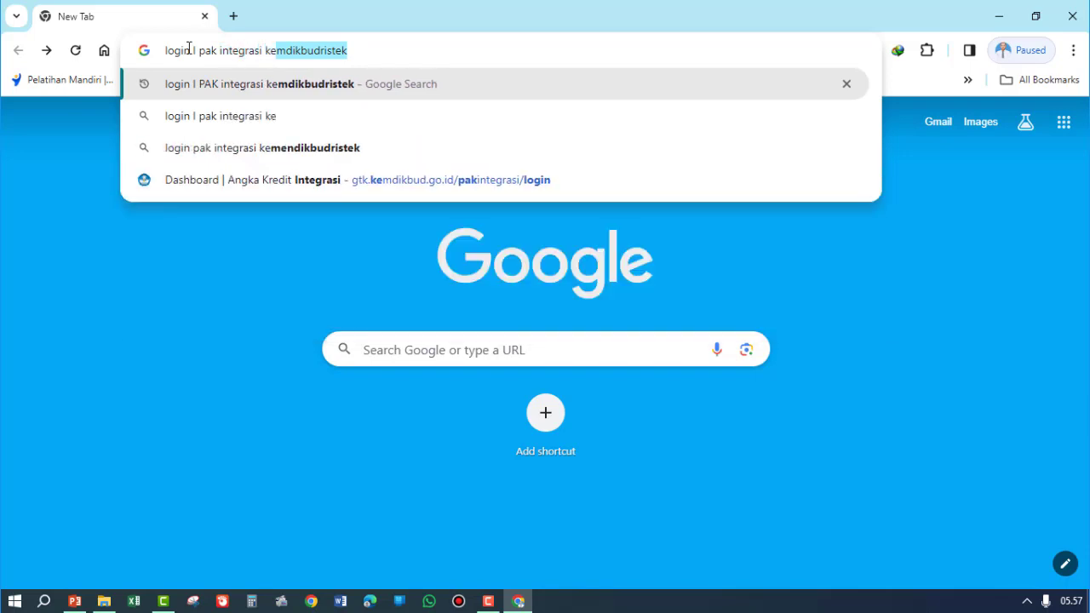
pyautogui.write('mdikbu')
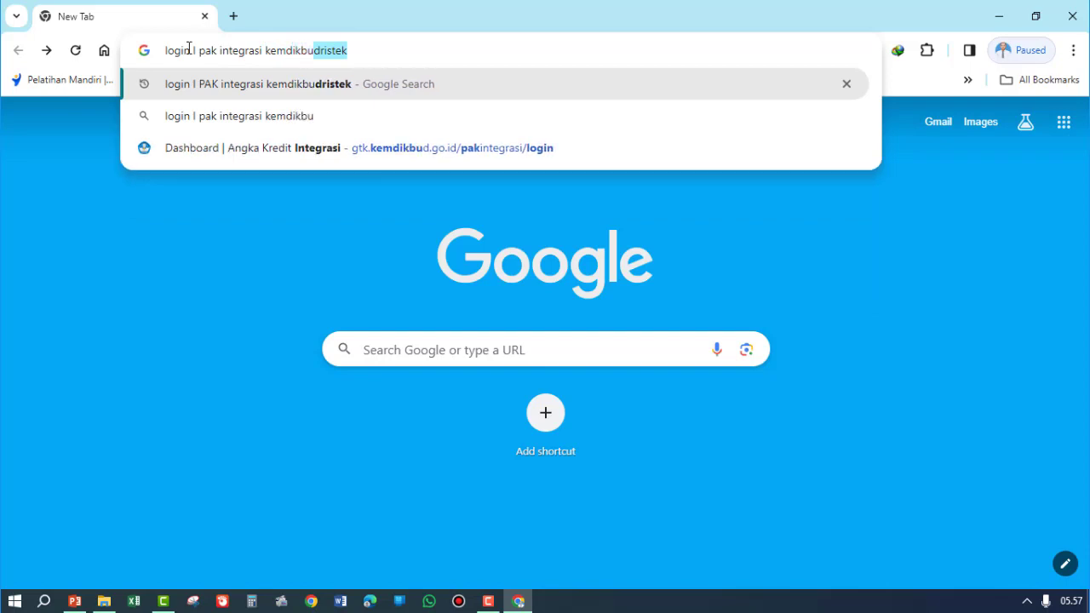
pyautogui.write('dristek')
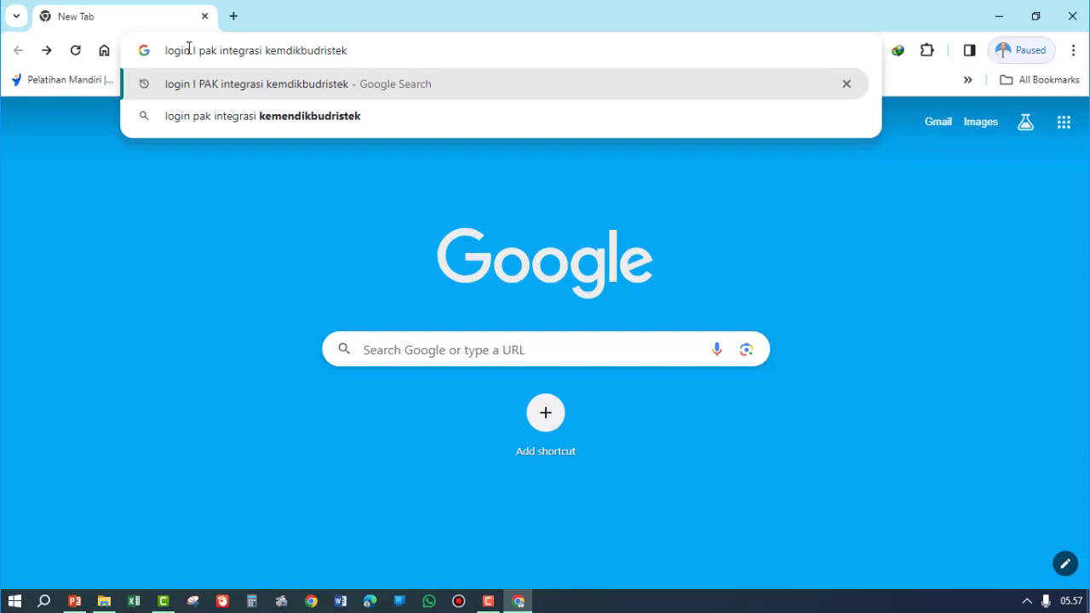
pyautogui.press('Return')
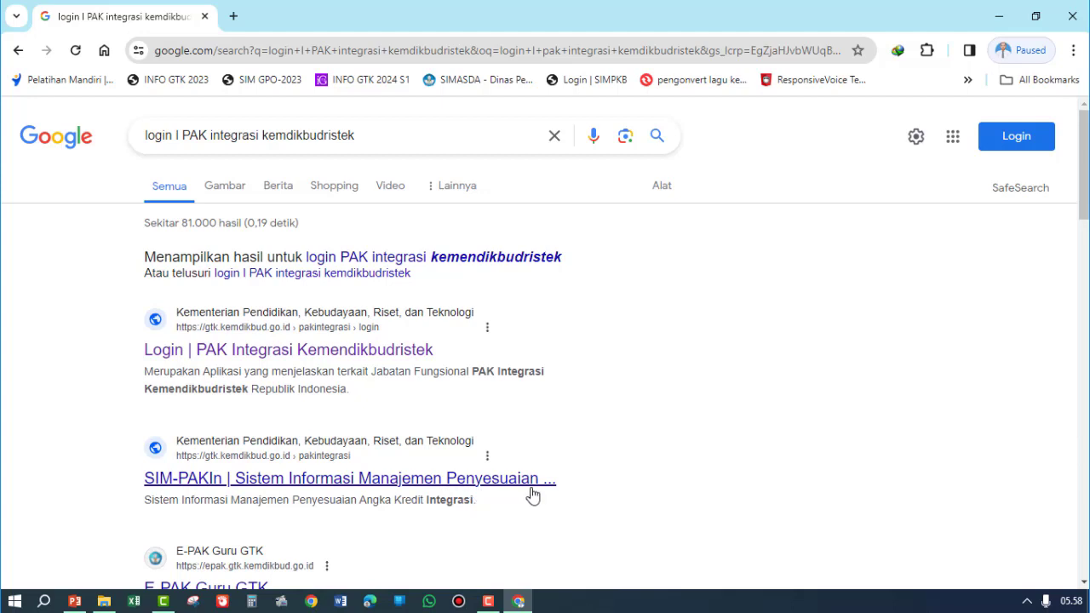
# - View the PAK Integrasi login result and the SIM-PAKIn site with its login page, returning to the search results
pyautogui.click(219, 359)
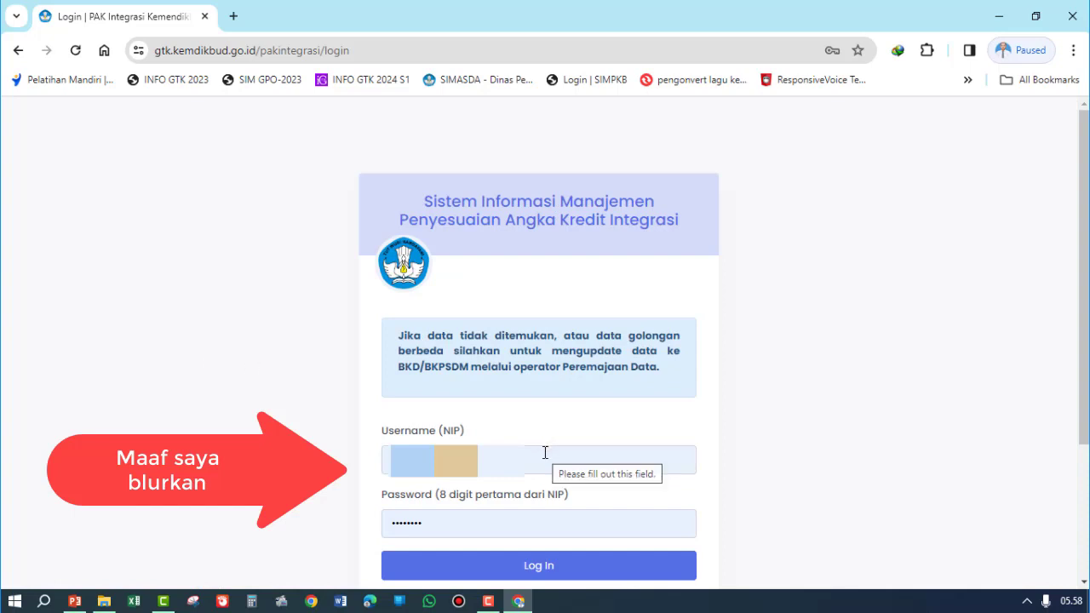
pyautogui.click(18, 49)
pyautogui.click(213, 481)
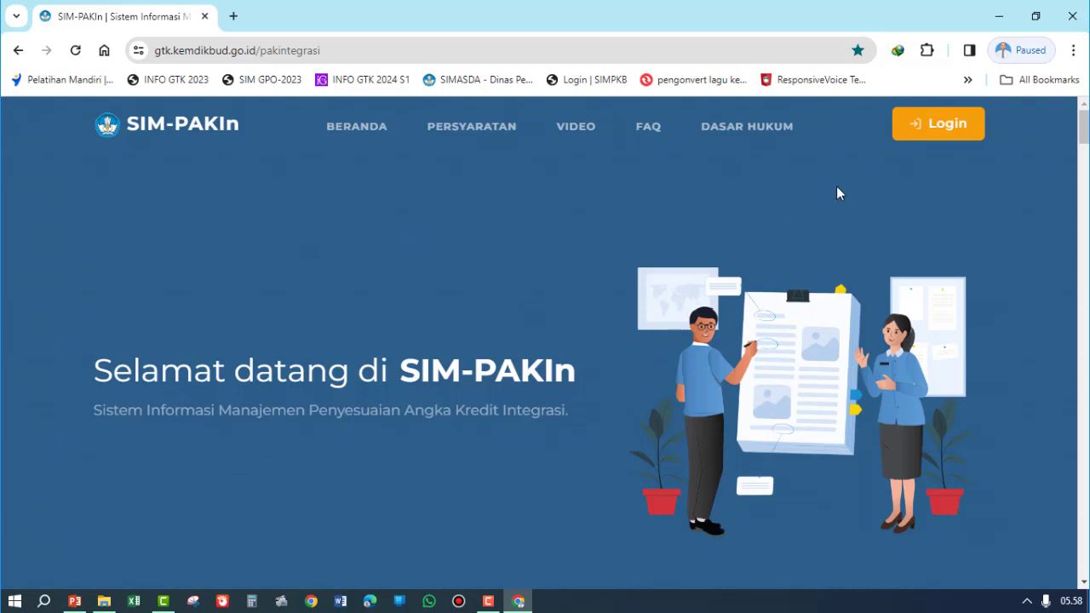
pyautogui.click(950, 127)
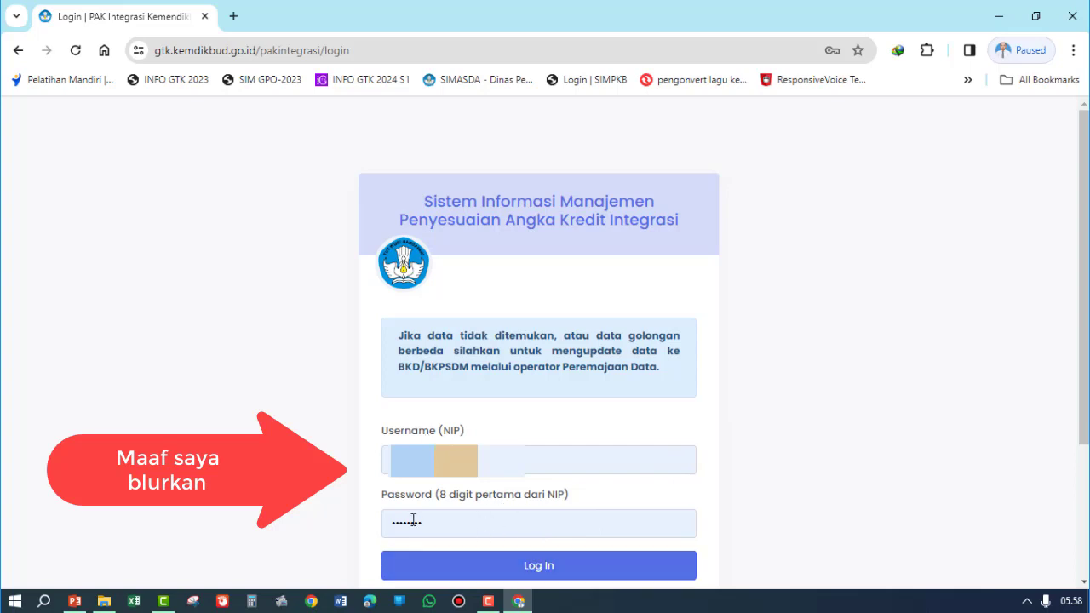
pyautogui.click(17, 52)
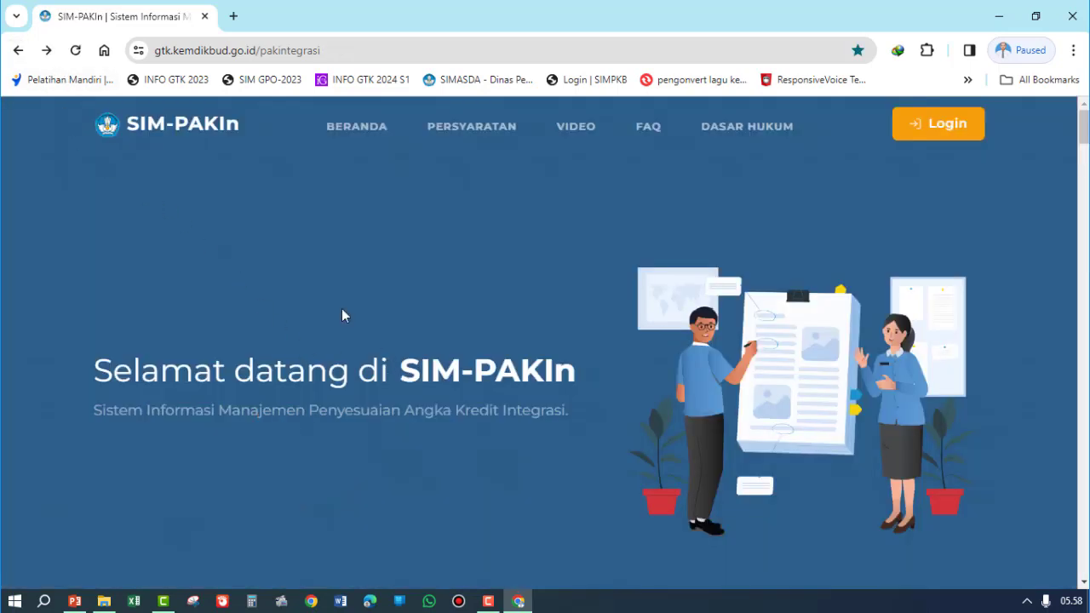
pyautogui.click(18, 50)
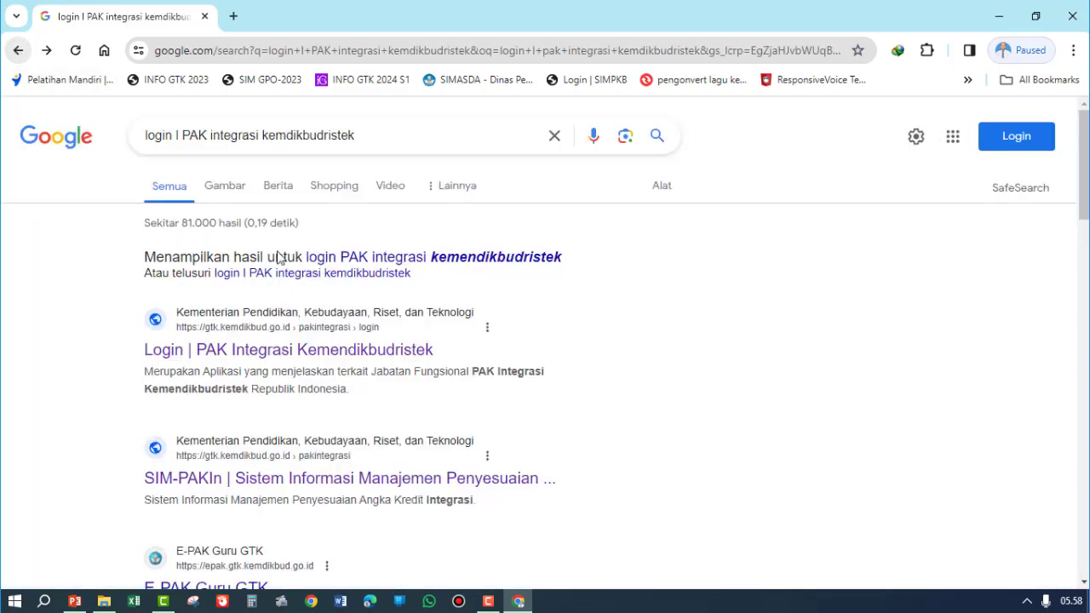
# - Sign in to PAK Integrasi Kemendikbudristek with the prefilled credentials and review the dashboard down to the signed PAK Integrasi download section
pyautogui.click(267, 358)
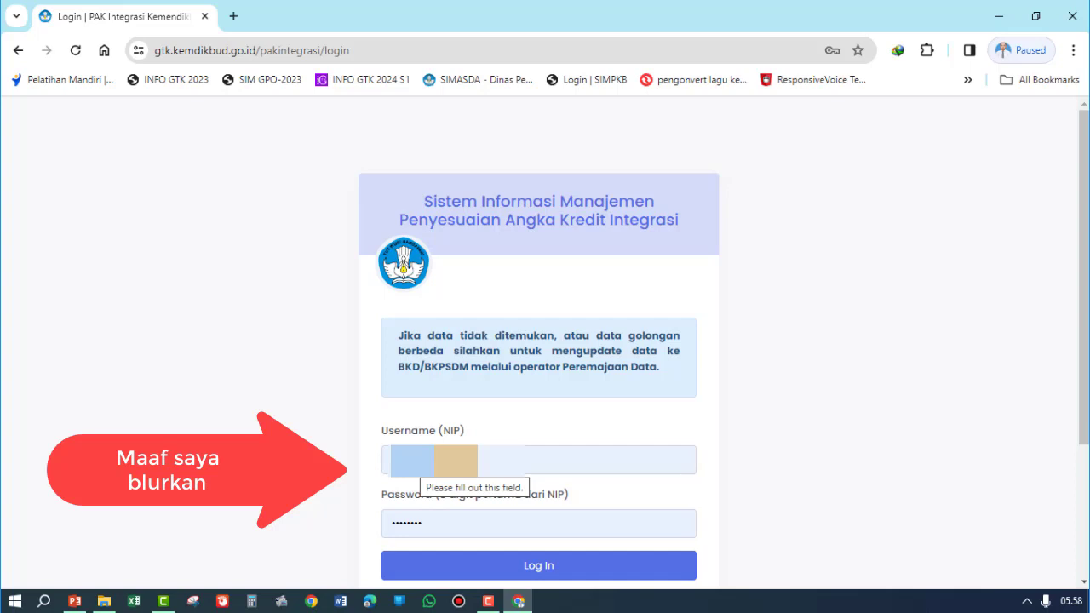
pyautogui.click(529, 576)
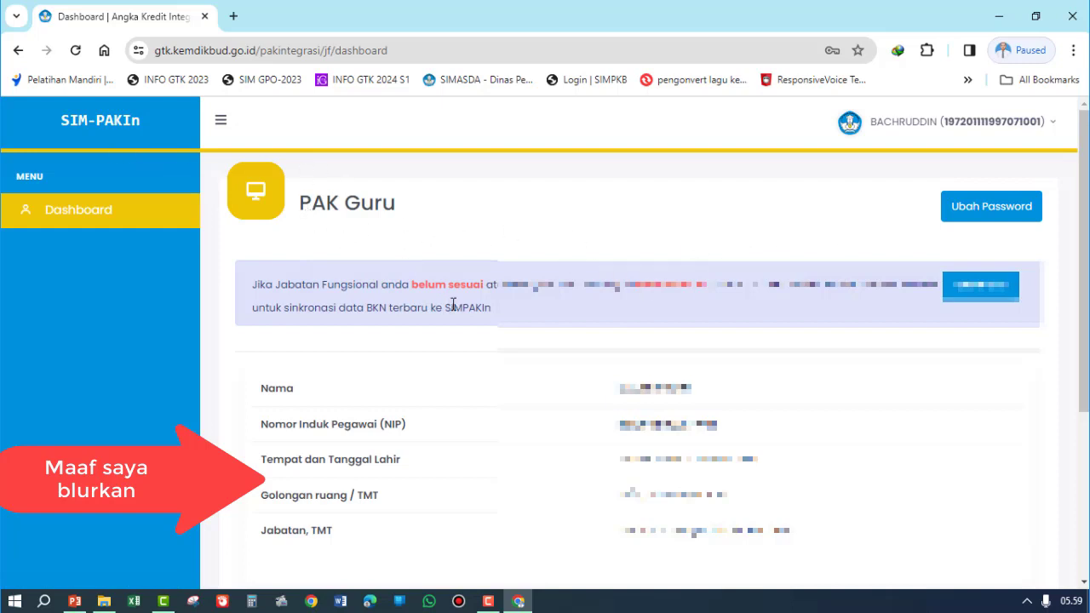
pyautogui.scroll(-2, 490, 336)
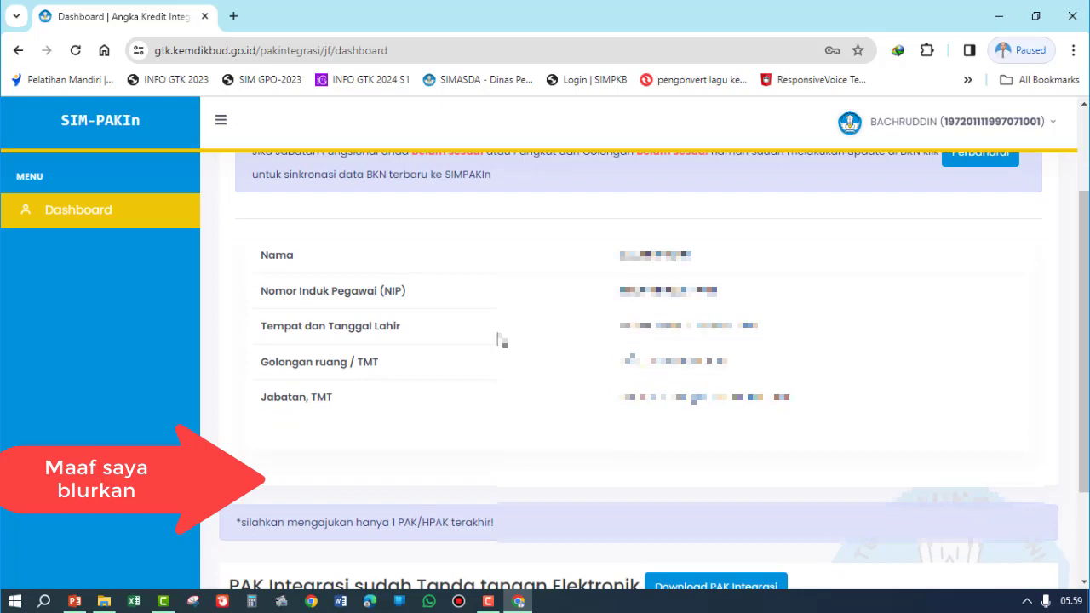
pyautogui.scroll(2, 497, 339)
pyautogui.scroll(-2, 349, 384)
pyautogui.scroll(-2, 409, 366)
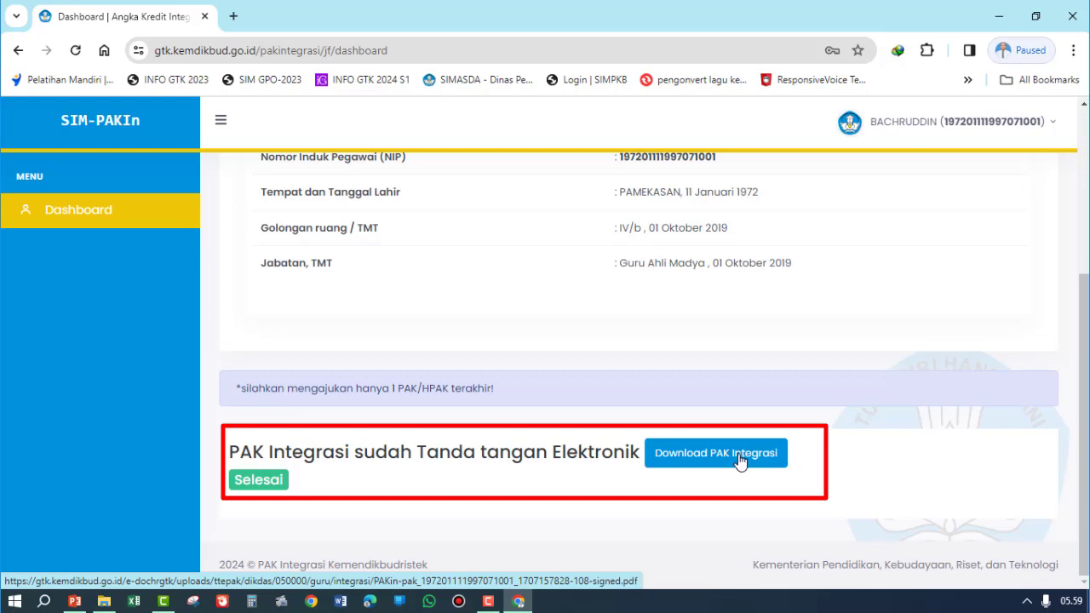
# - Open the signed PAKin-pak PDF from the Documents folder and examine all three pages through to the issuing date
pyautogui.click(104, 601)
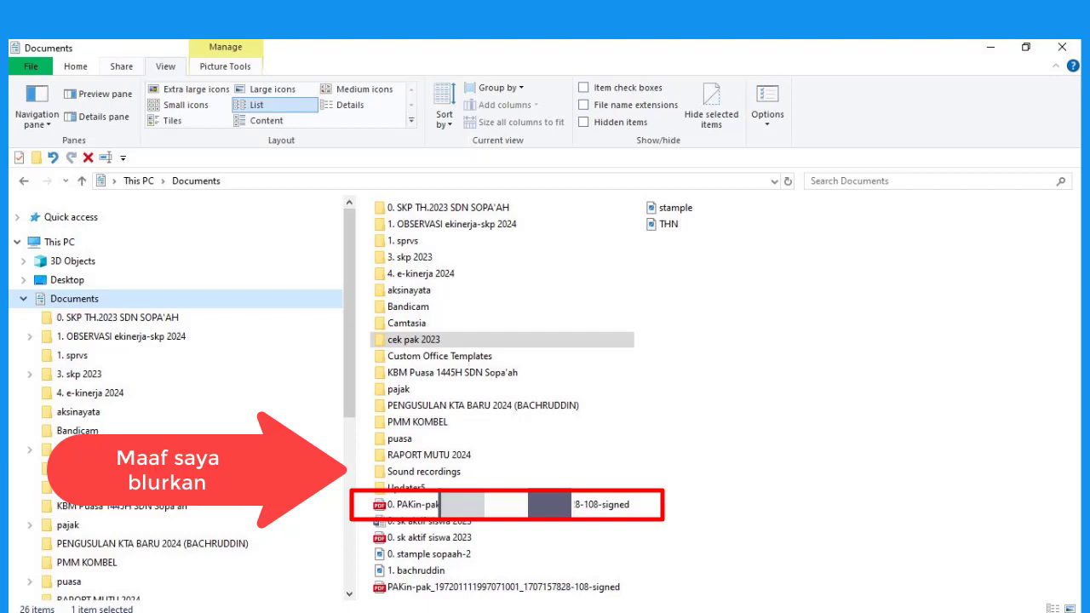
pyautogui.doubleClick(490, 510)
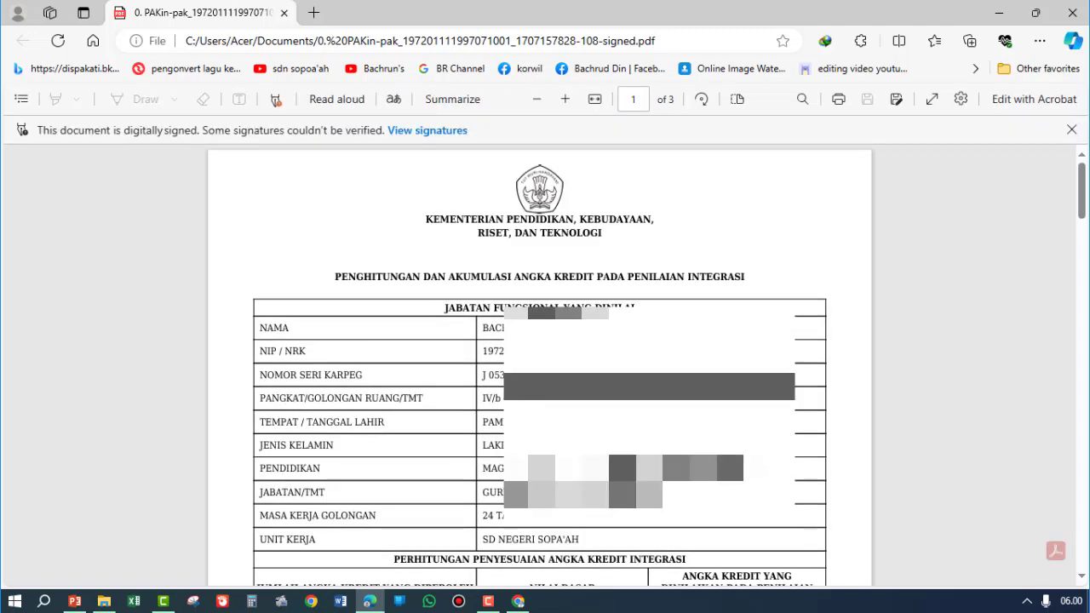
pyautogui.moveTo(1084, 189)
pyautogui.mouseDown()
pyautogui.moveTo(1084, 541)
pyautogui.moveTo(1084, 190)
pyautogui.mouseUp()
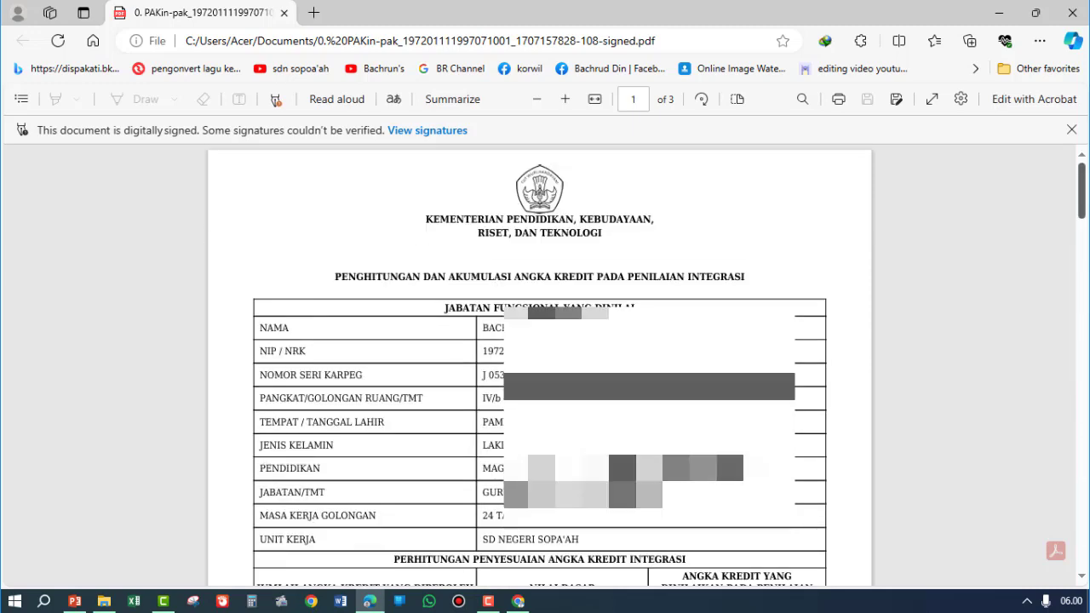
pyautogui.scroll(-1, 781, 248)
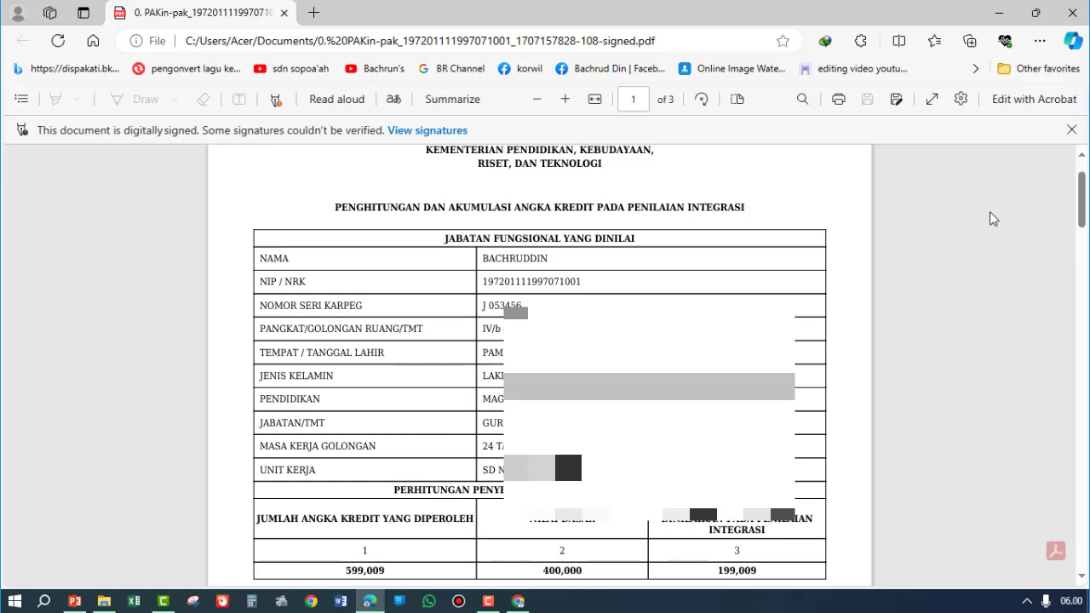
pyautogui.moveTo(1083, 201); pyautogui.dragTo(1084, 329)
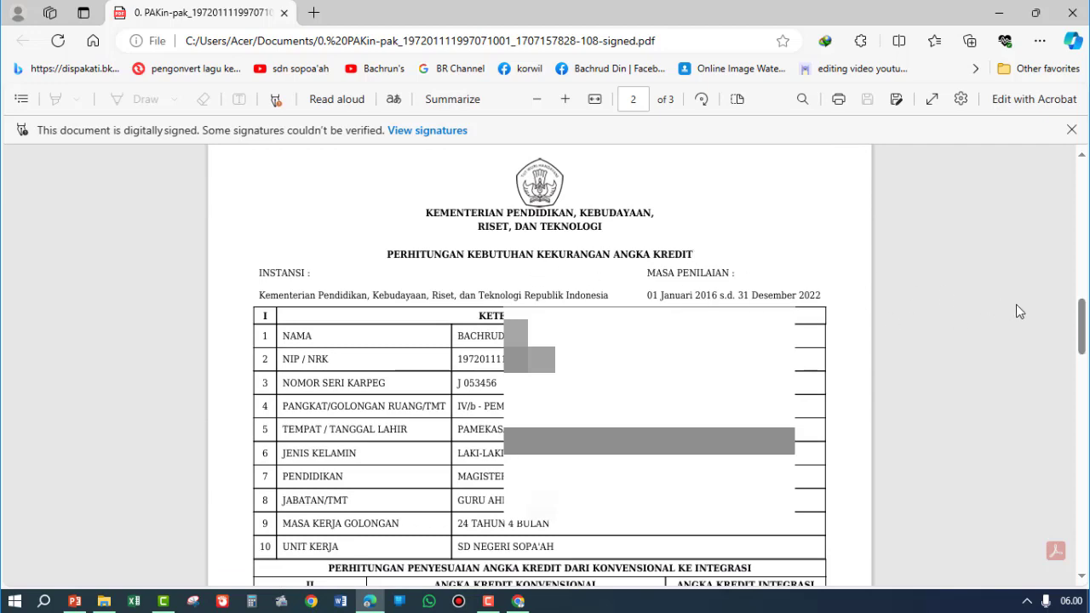
pyautogui.moveTo(1084, 319); pyautogui.dragTo(1084, 457)
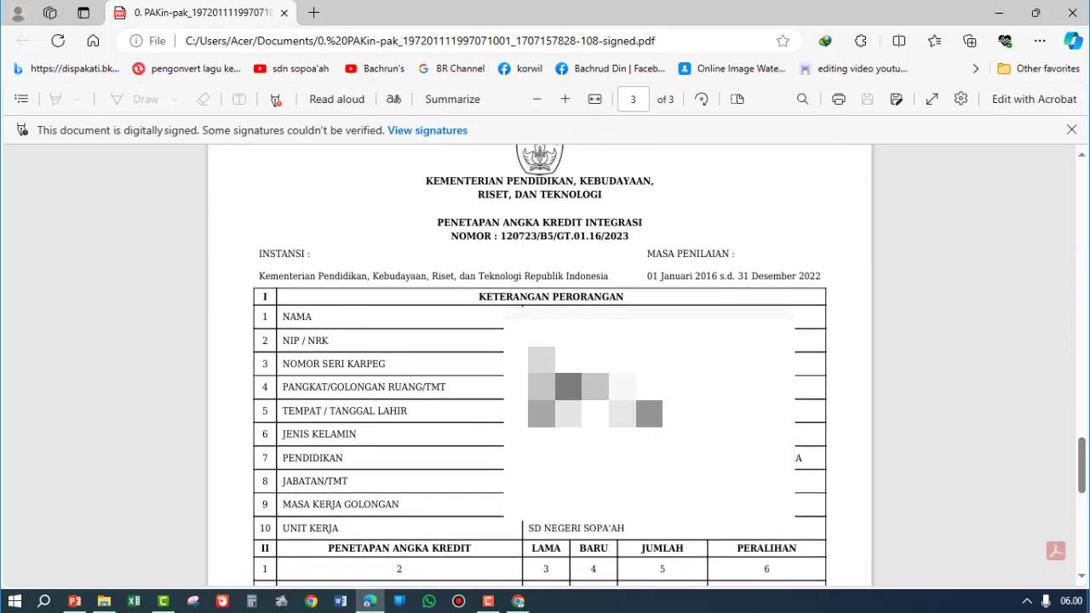
pyautogui.moveTo(1085, 452); pyautogui.dragTo(1084, 506)
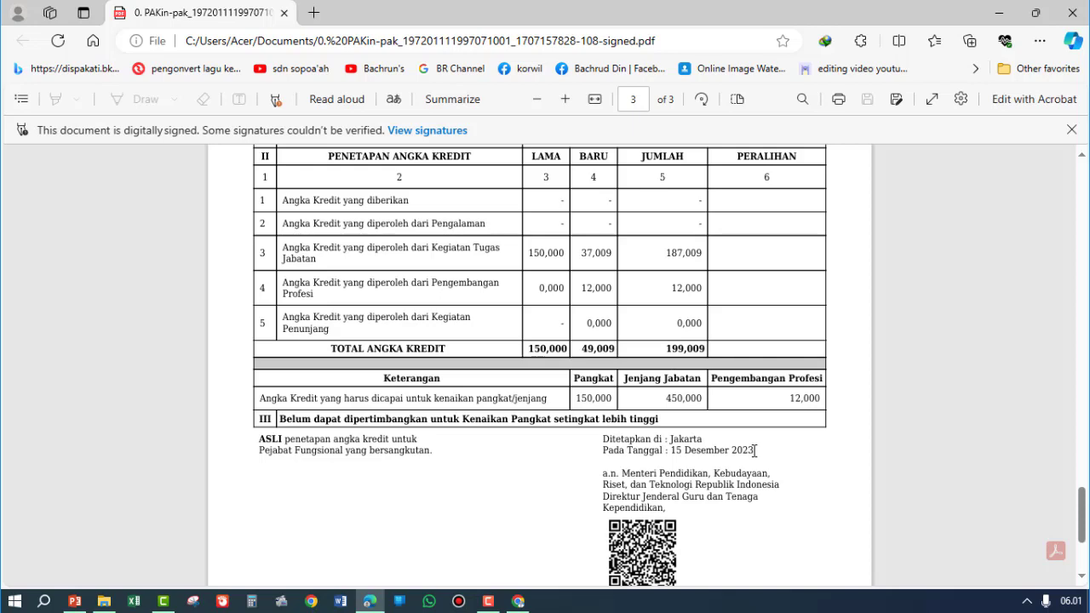
# - Highlight the issuing date and the Masa Penilaian period on page 3 of the PDF, and clear the selection
pyautogui.moveTo(754, 450); pyautogui.dragTo(677, 452)
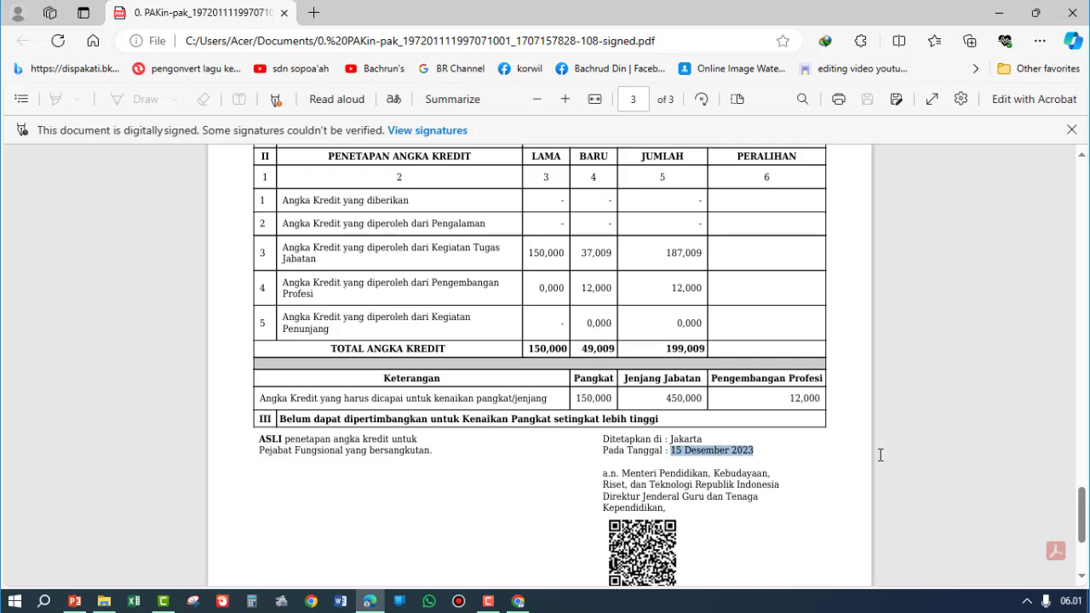
pyautogui.moveTo(1082, 504); pyautogui.dragTo(1082, 460)
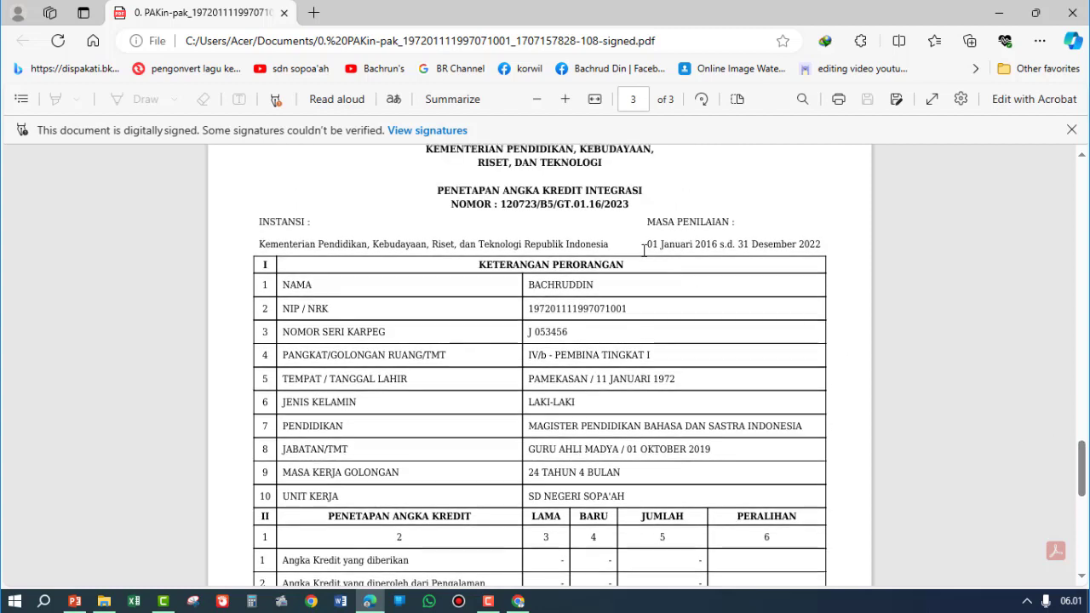
pyautogui.moveTo(644, 246); pyautogui.dragTo(821, 247)
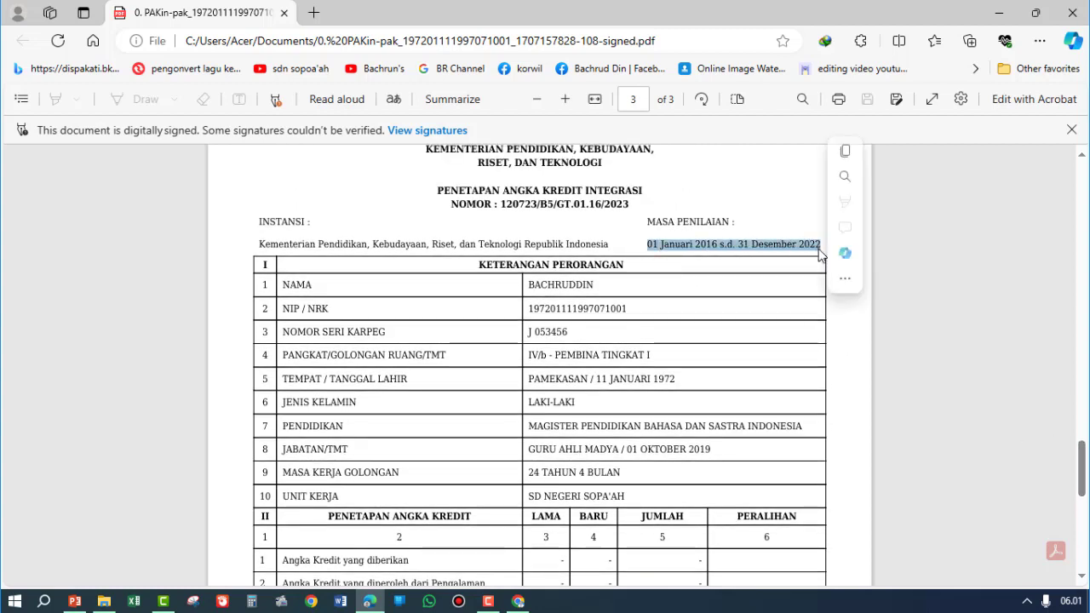
pyautogui.click(841, 399)
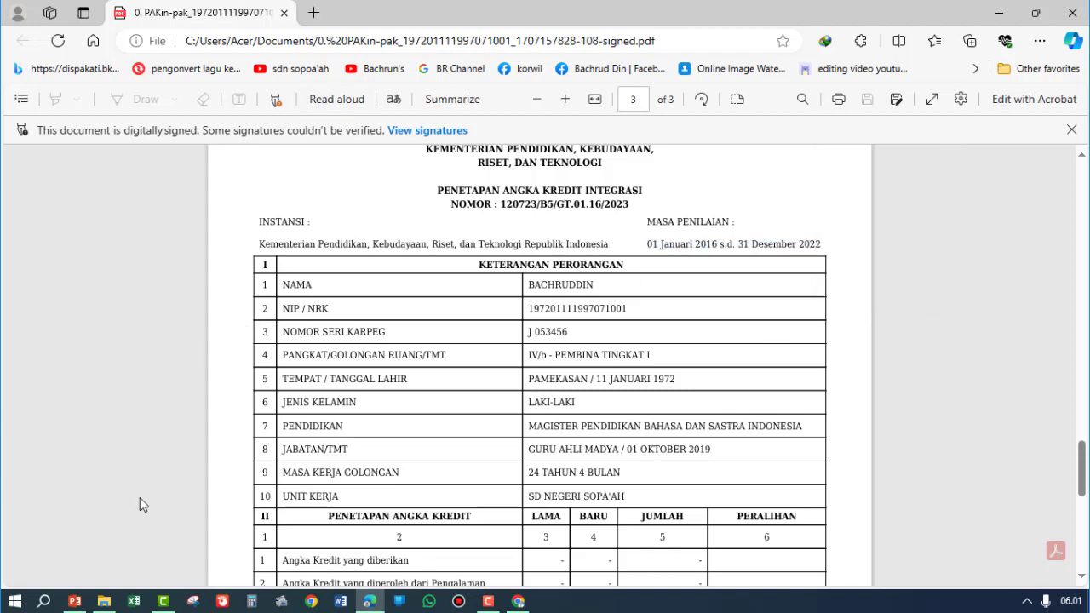
pyautogui.click(76, 602)
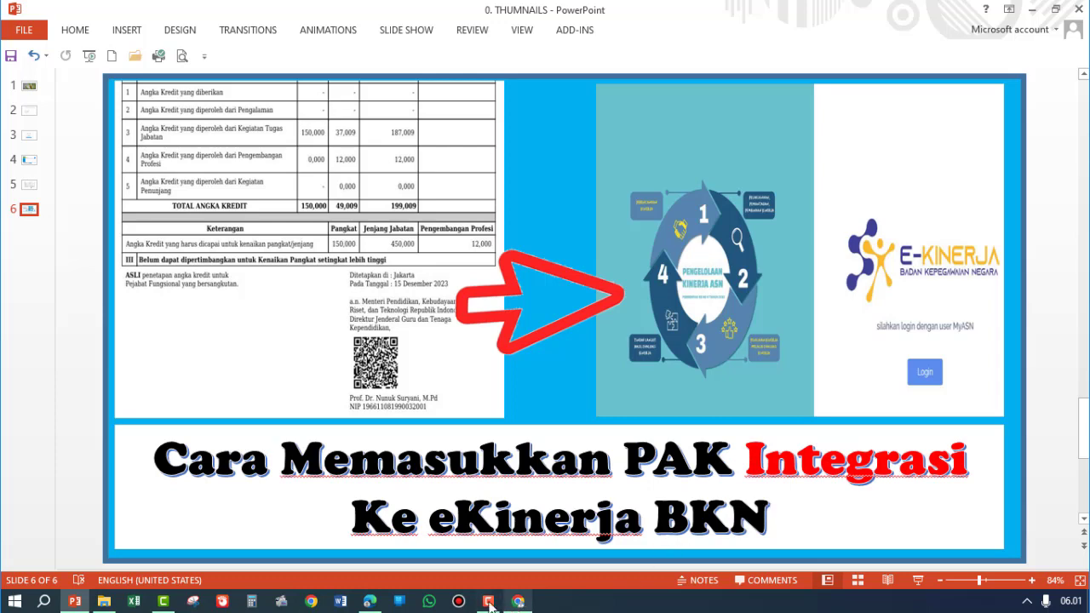
pyautogui.click(381, 603)
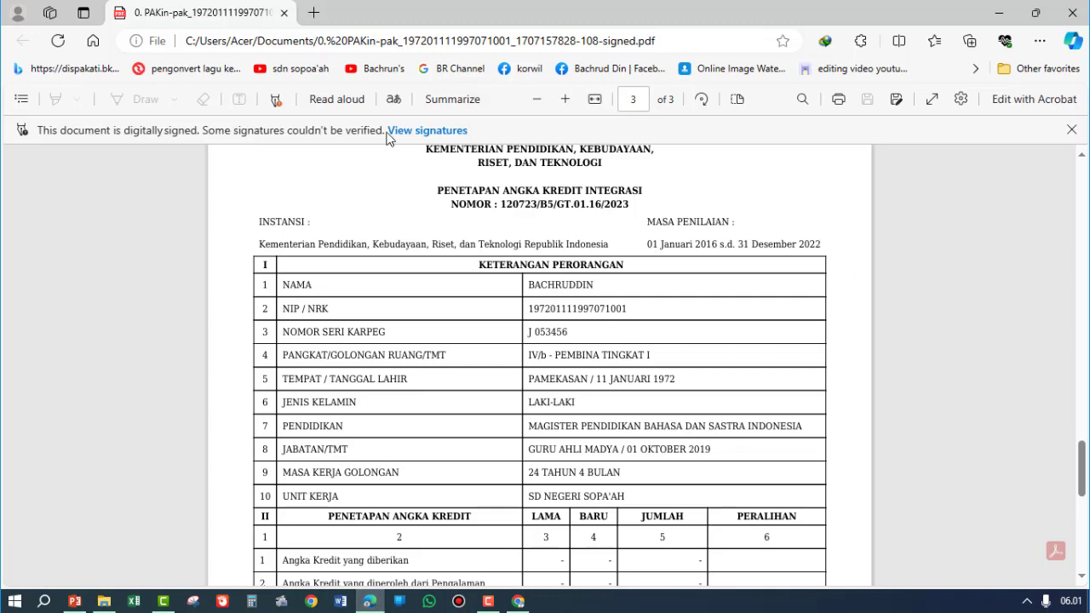
# - Close the PDF in favour of a blank tab, search the web for "ekinerjabkn" and open the eKinerja login site at kinerja.bkn.go.id
pyautogui.click(313, 13)
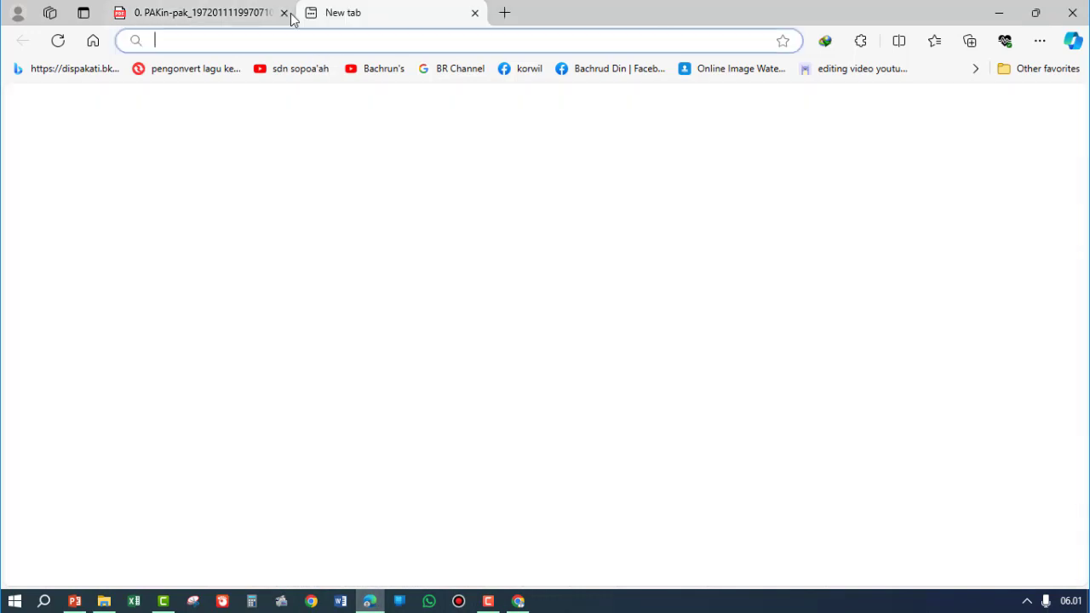
pyautogui.click(284, 13)
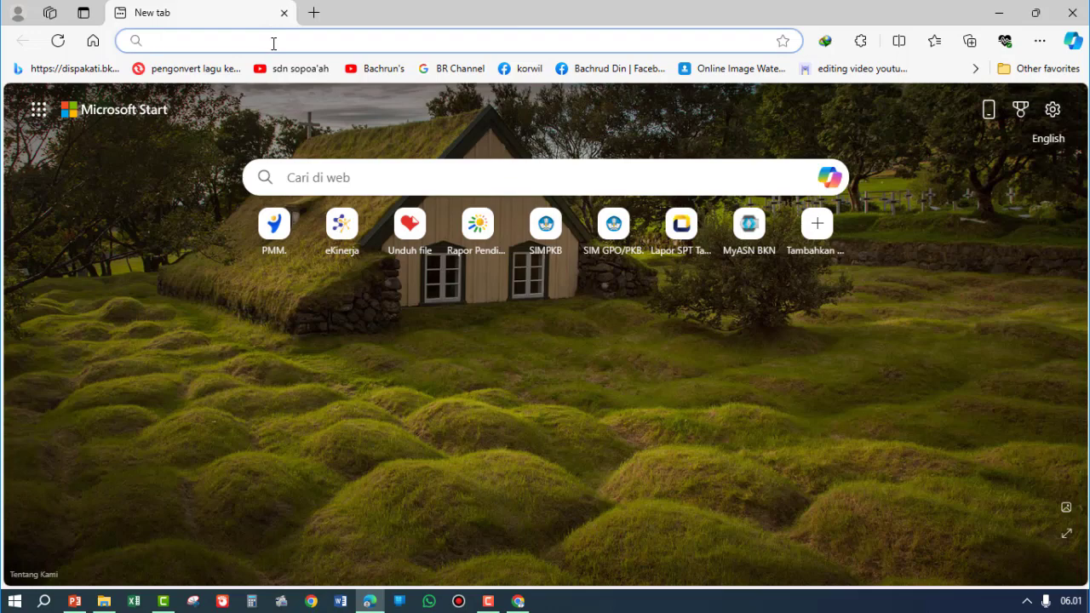
pyautogui.write('ekinerj')
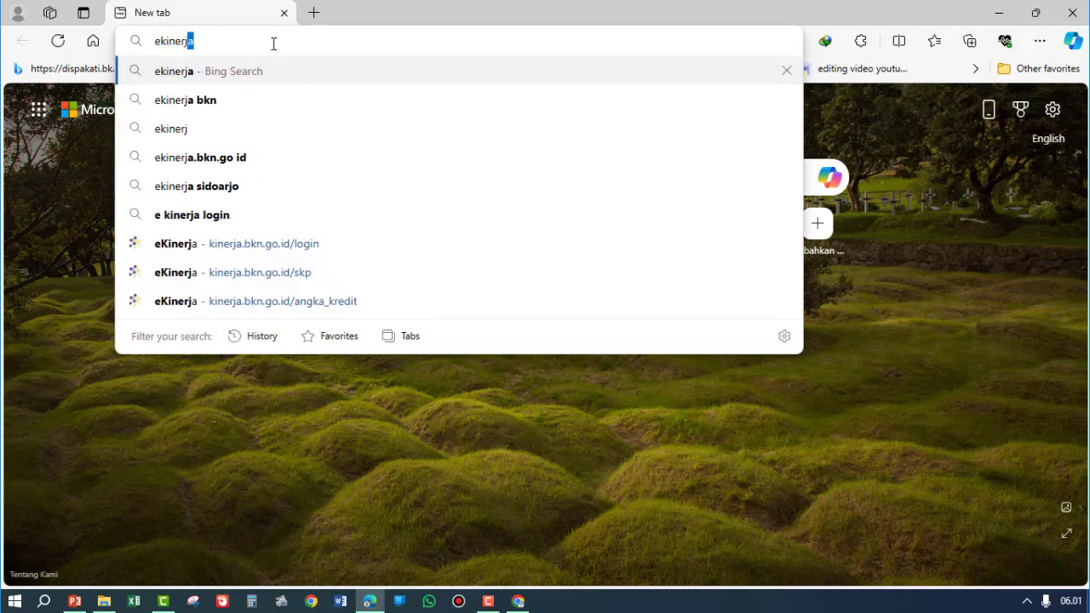
pyautogui.write('abkn')
pyautogui.press('Return')
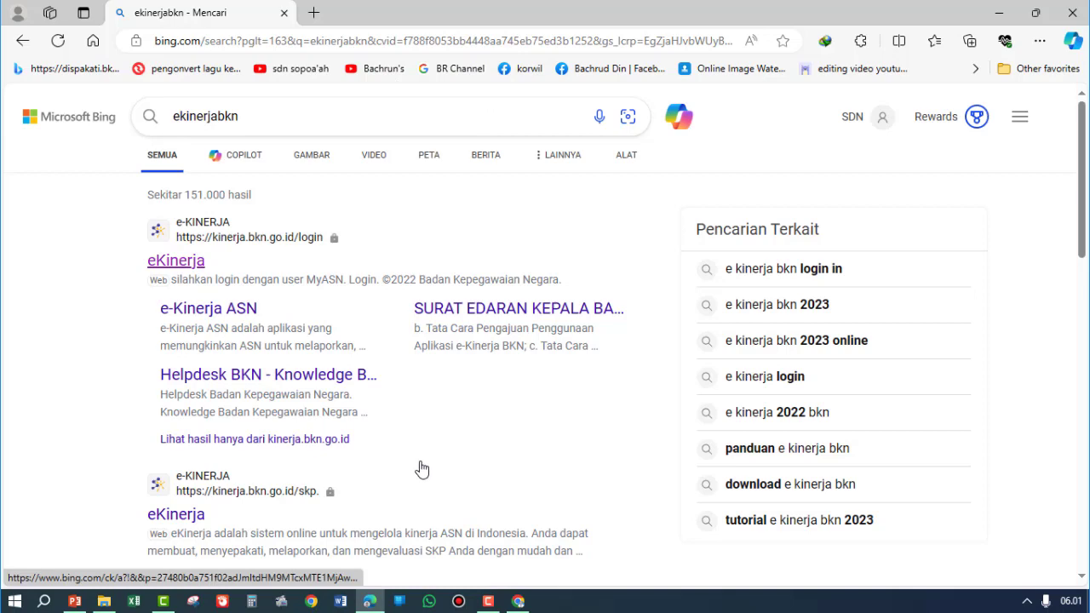
pyautogui.scroll(-2, 1018, 425)
pyautogui.scroll(2, 1021, 526)
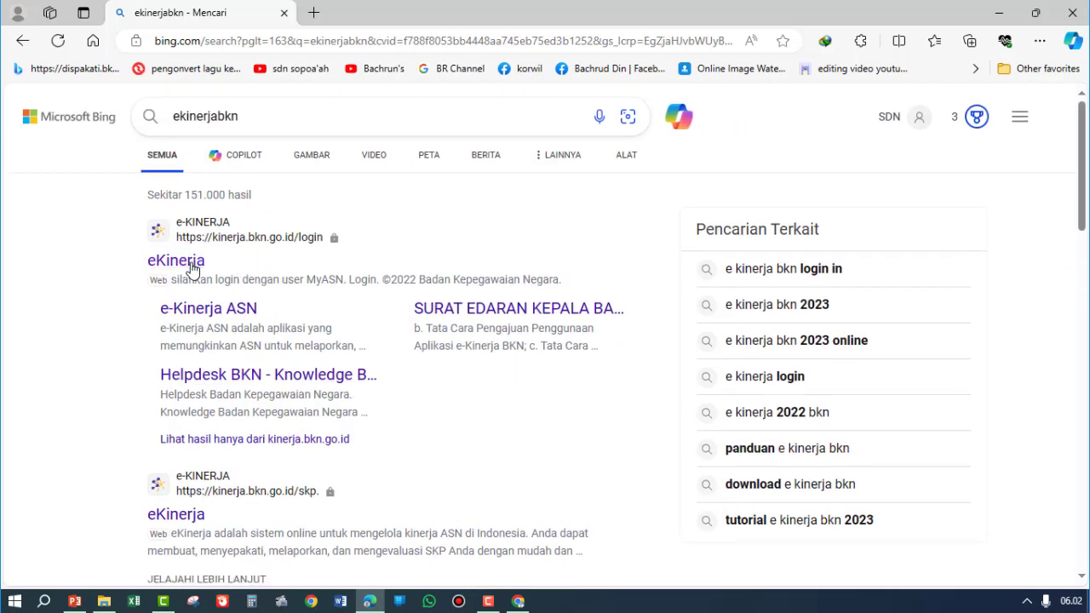
pyautogui.click(189, 261)
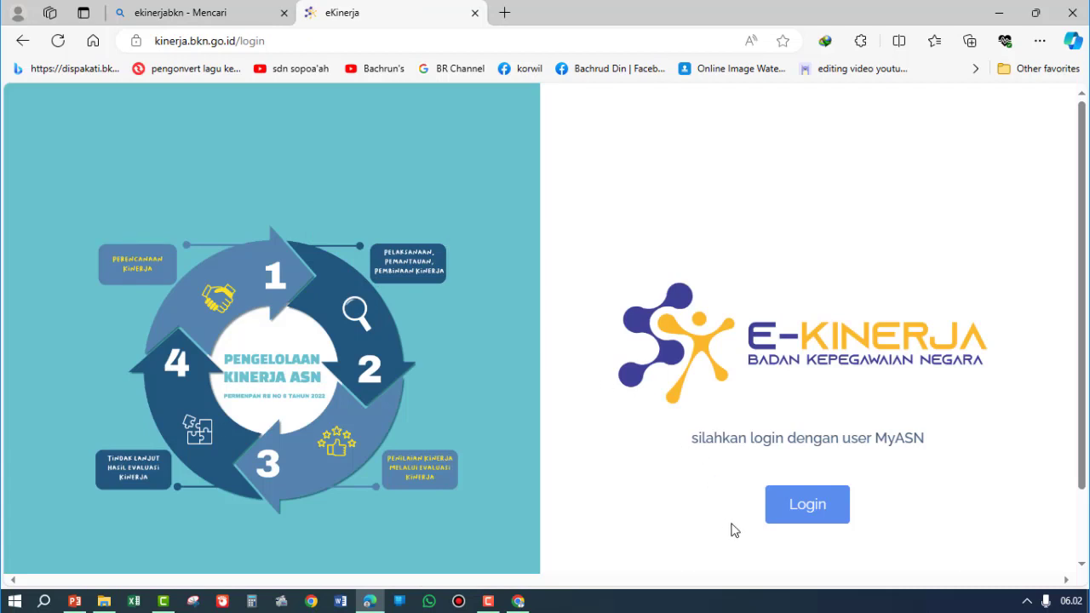
# - Sign in to eKinerja with the prefilled SSO ASN credentials and look over the SKP periods in Daftar SKP
pyautogui.click(814, 515)
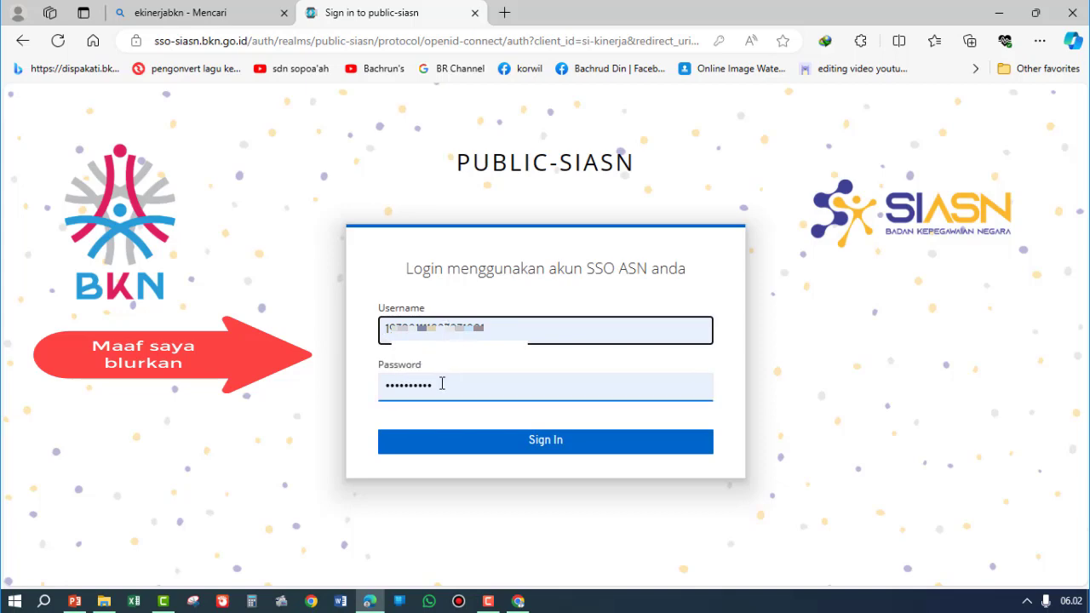
pyautogui.click(547, 448)
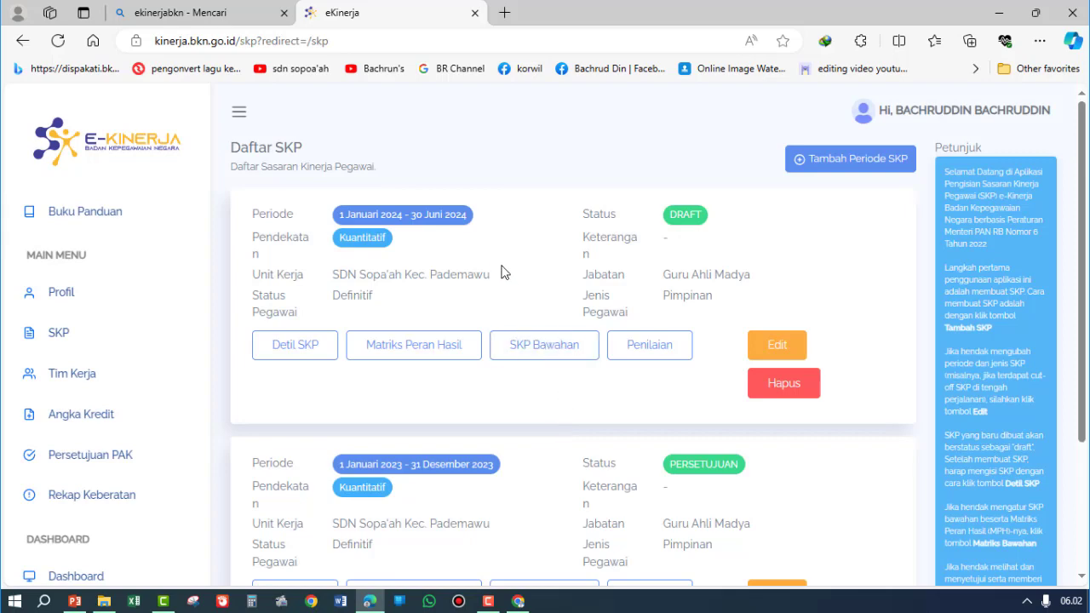
pyautogui.scroll(-3, 508, 260)
pyautogui.scroll(3, 508, 261)
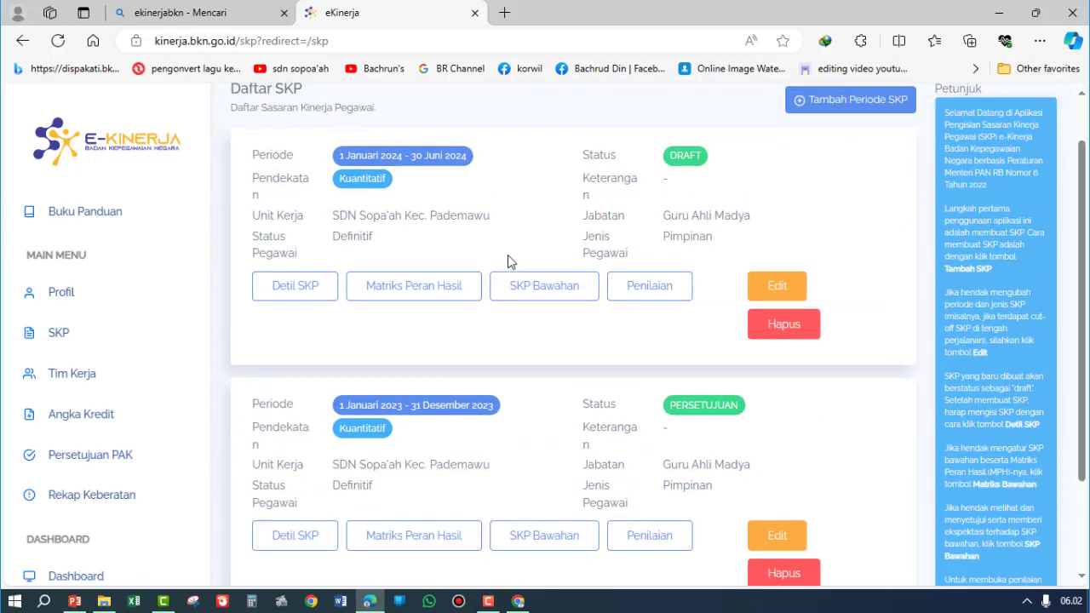
pyautogui.scroll(-3, 391, 260)
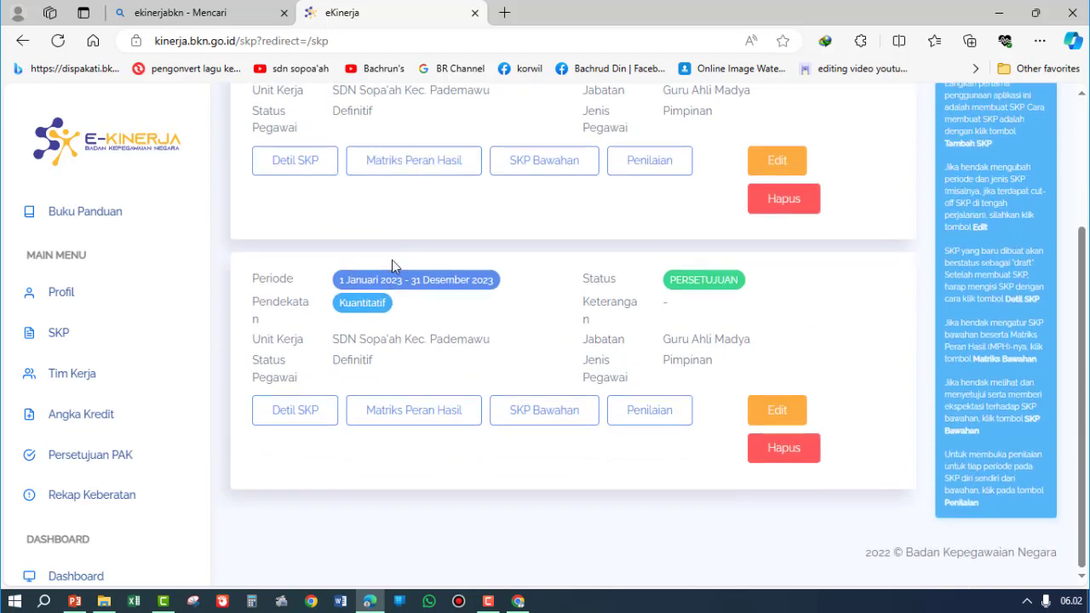
pyautogui.scroll(2, 425, 324)
pyautogui.scroll(1, 448, 338)
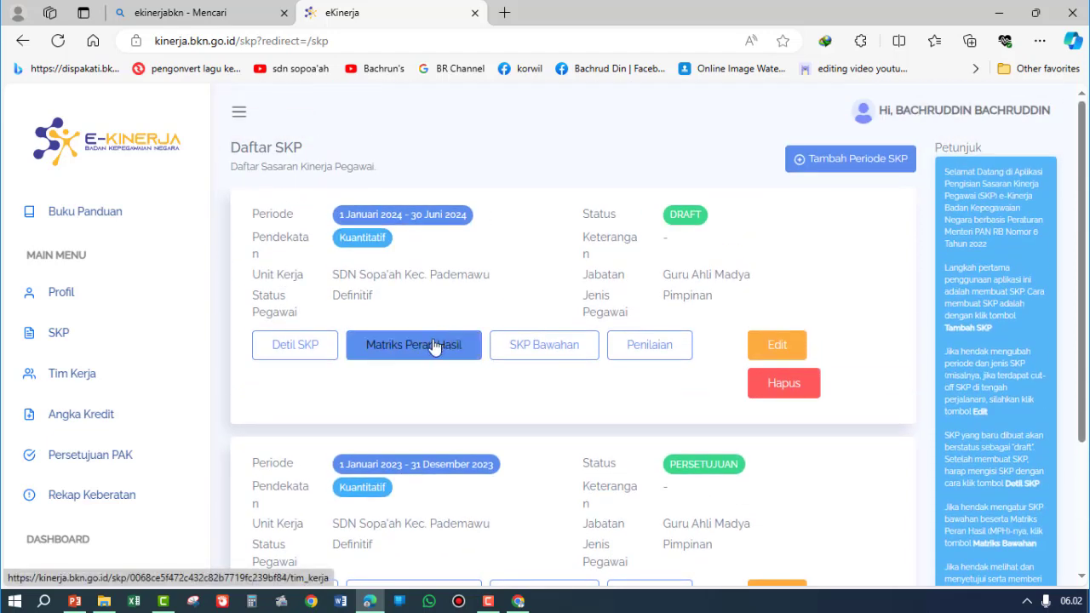
# - Open the Angka Kredit page and start a new PAK 2022 entry in the Edit Riwayat PAK 2022 form
pyautogui.click(58, 419)
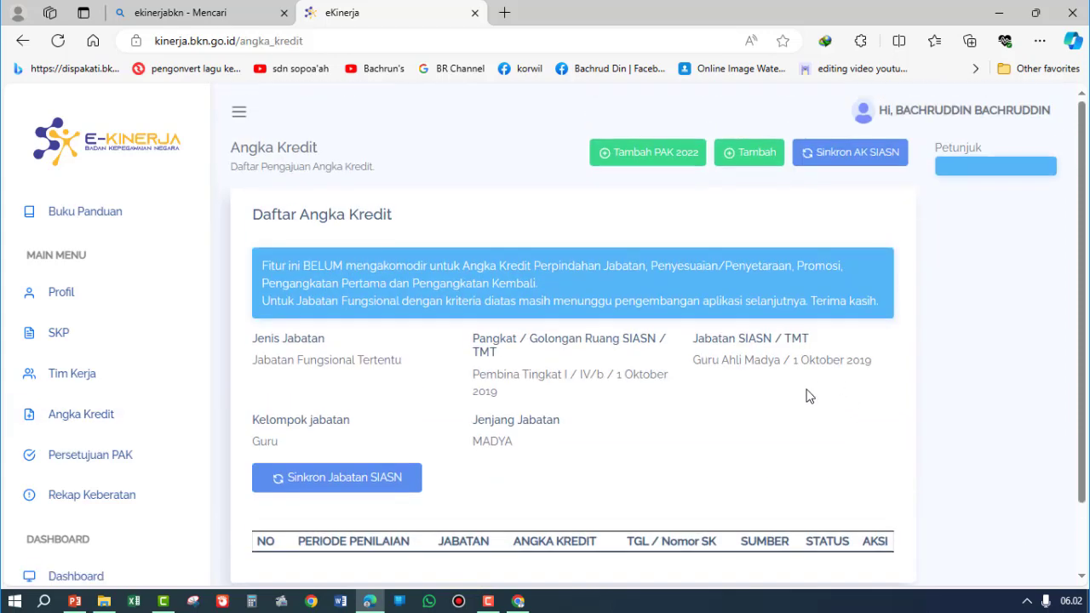
pyautogui.scroll(-1, 849, 392)
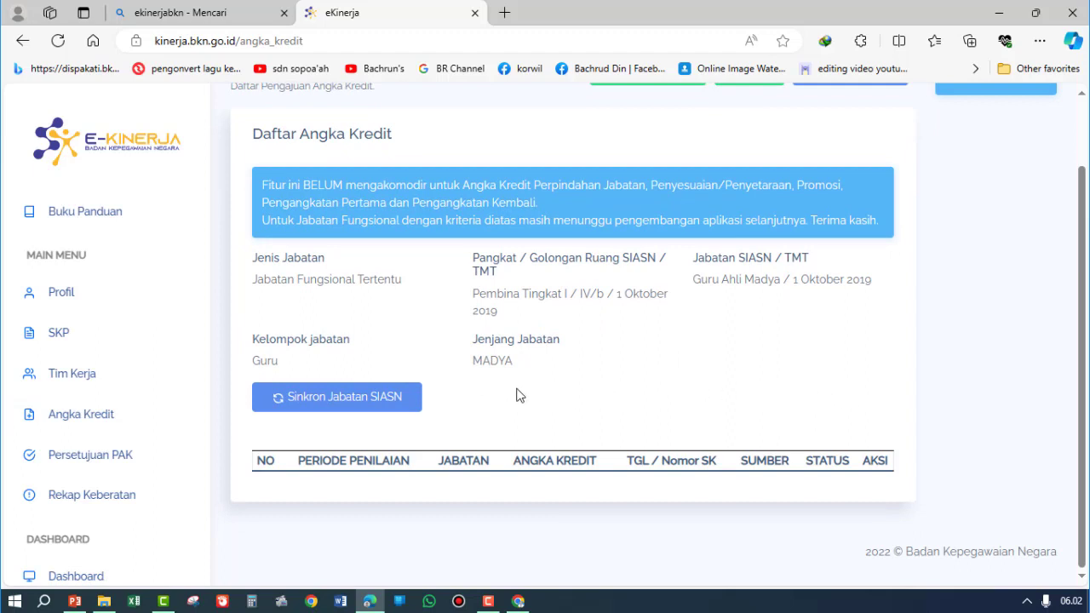
pyautogui.scroll(1, 472, 398)
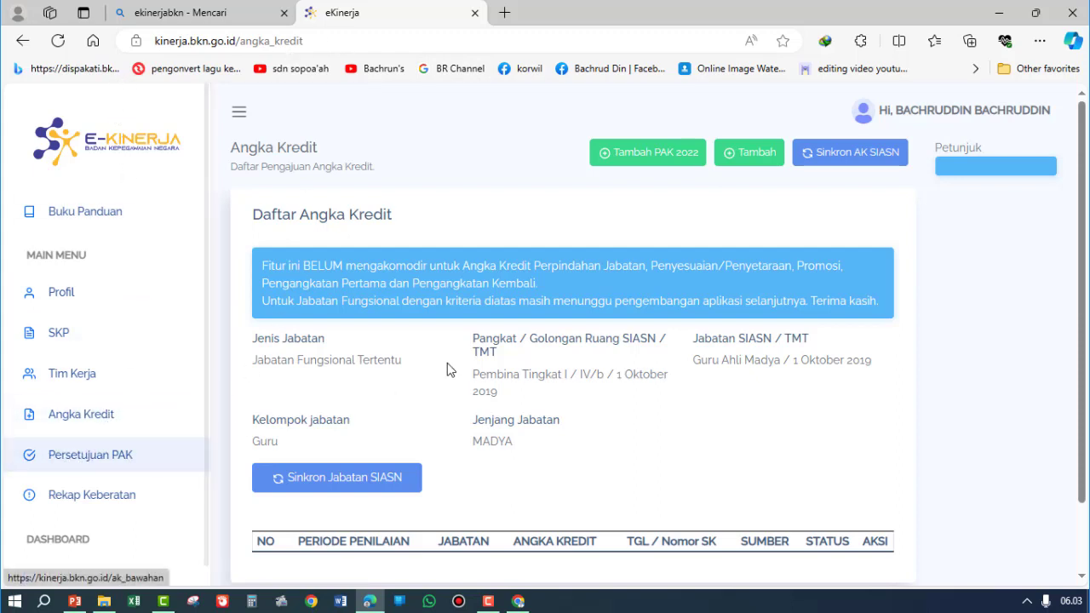
pyautogui.click(658, 161)
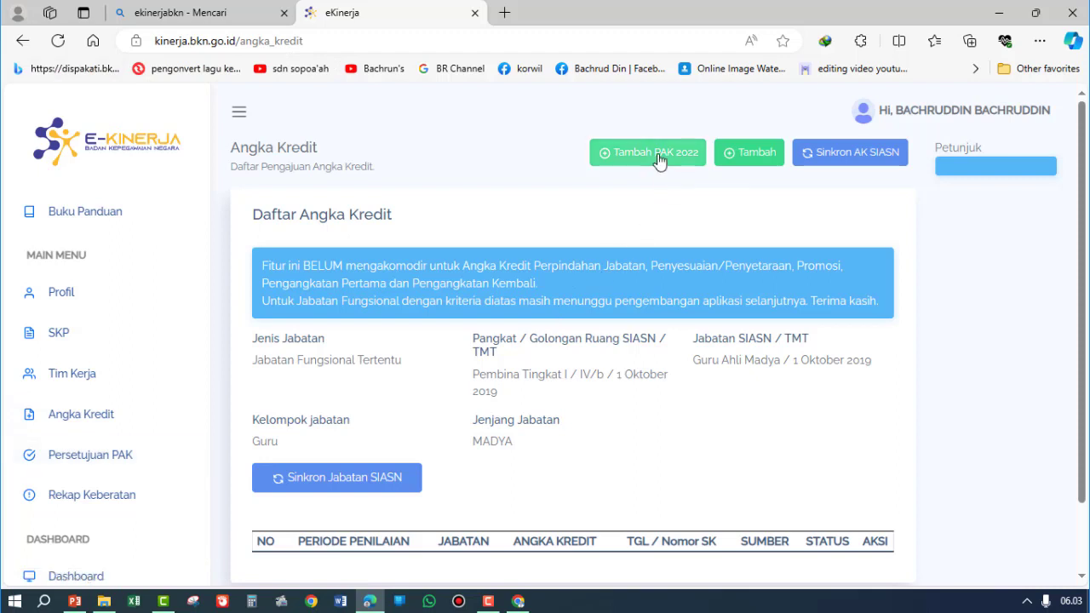
pyautogui.click(658, 158)
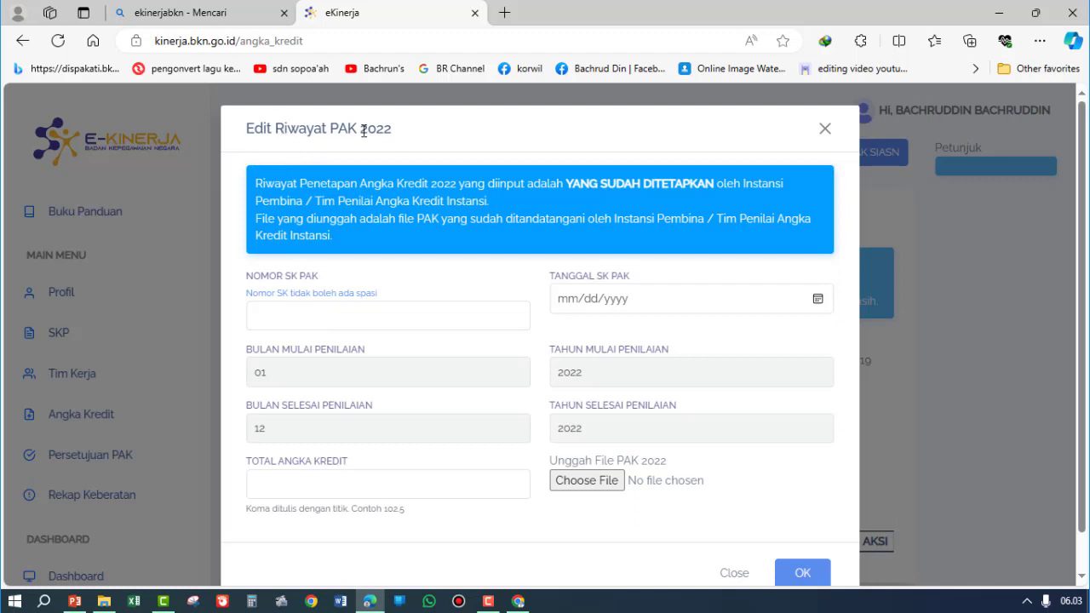
pyautogui.click(313, 318)
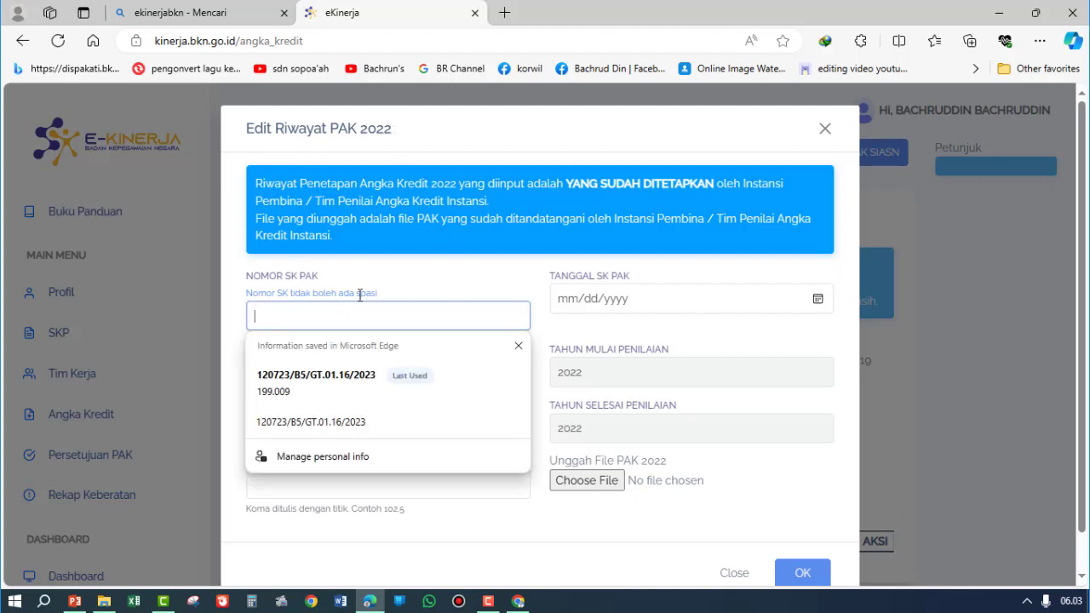
pyautogui.click(392, 275)
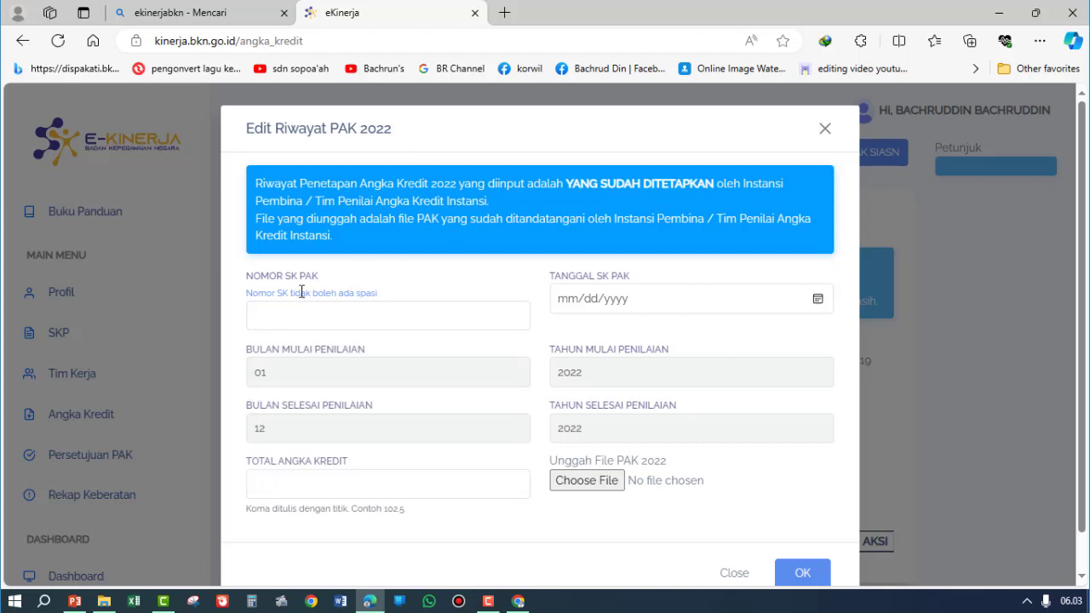
# - Open the signed PAKin-pak PDF from the Documents folder and copy the decree number in the page 3 heading
pyautogui.click(104, 601)
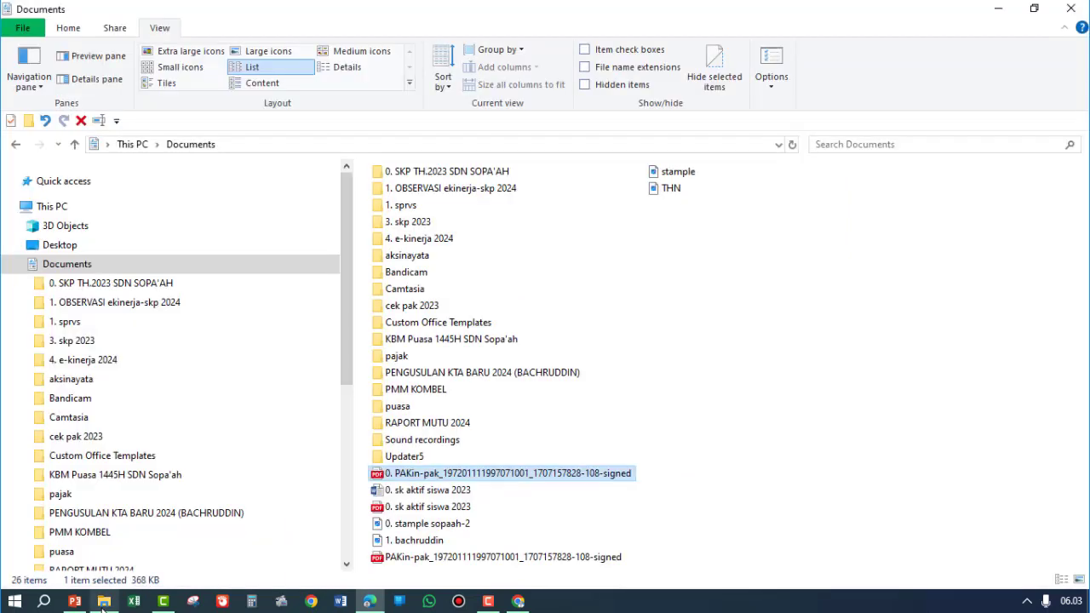
pyautogui.doubleClick(505, 474)
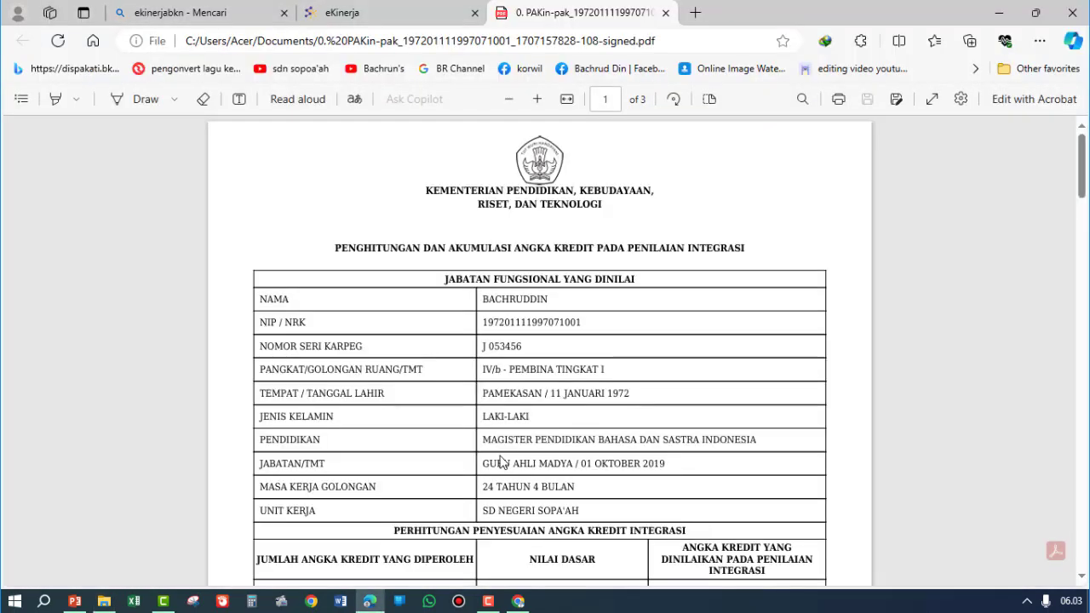
pyautogui.scroll(-20, 573, 304)
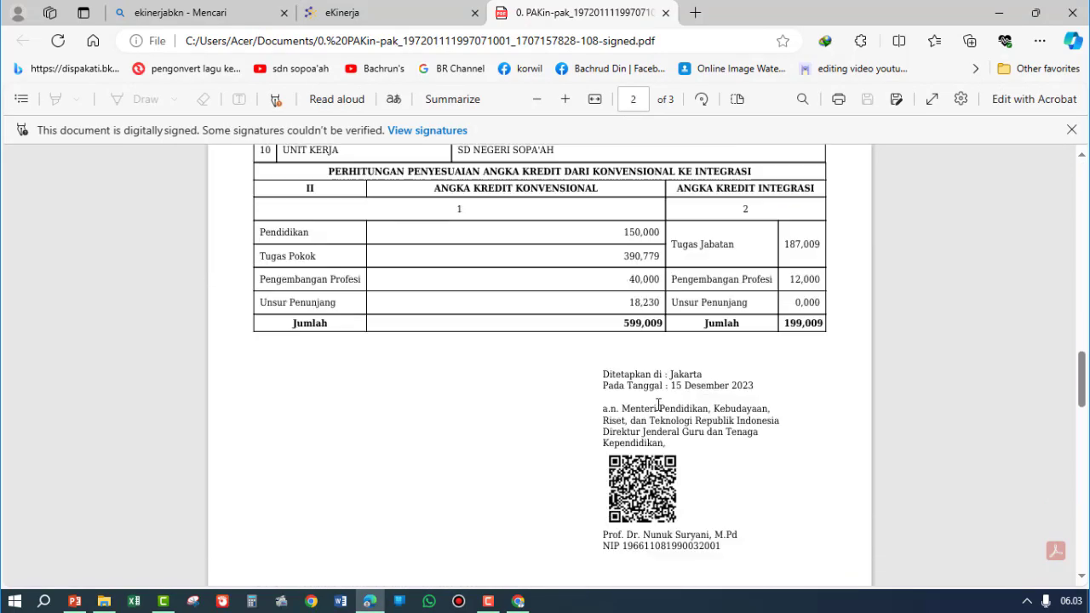
pyautogui.scroll(10, 663, 417)
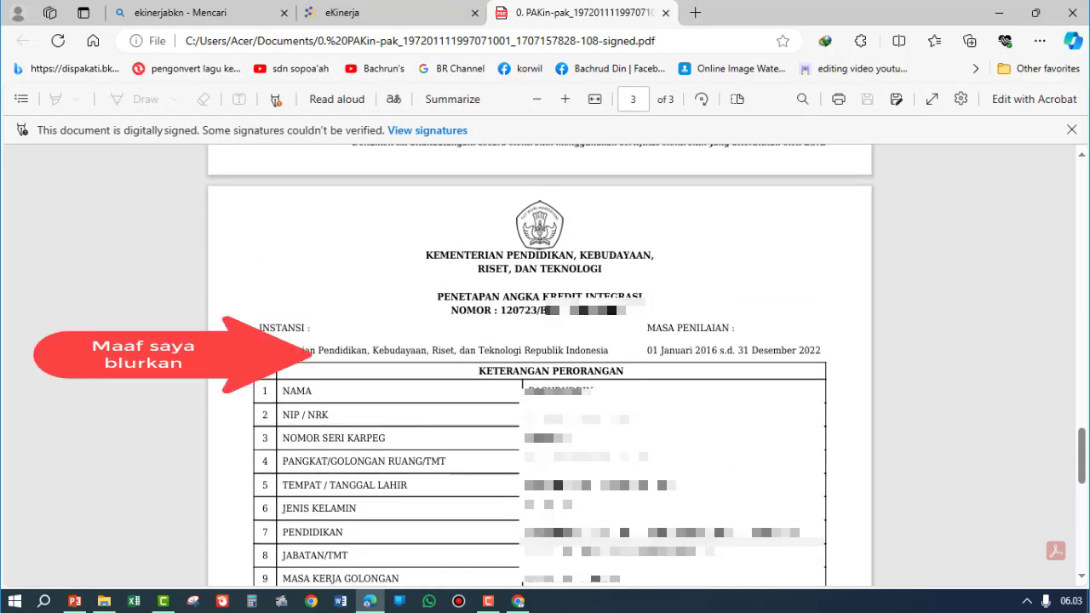
pyautogui.moveTo(626, 310); pyautogui.dragTo(503, 313)
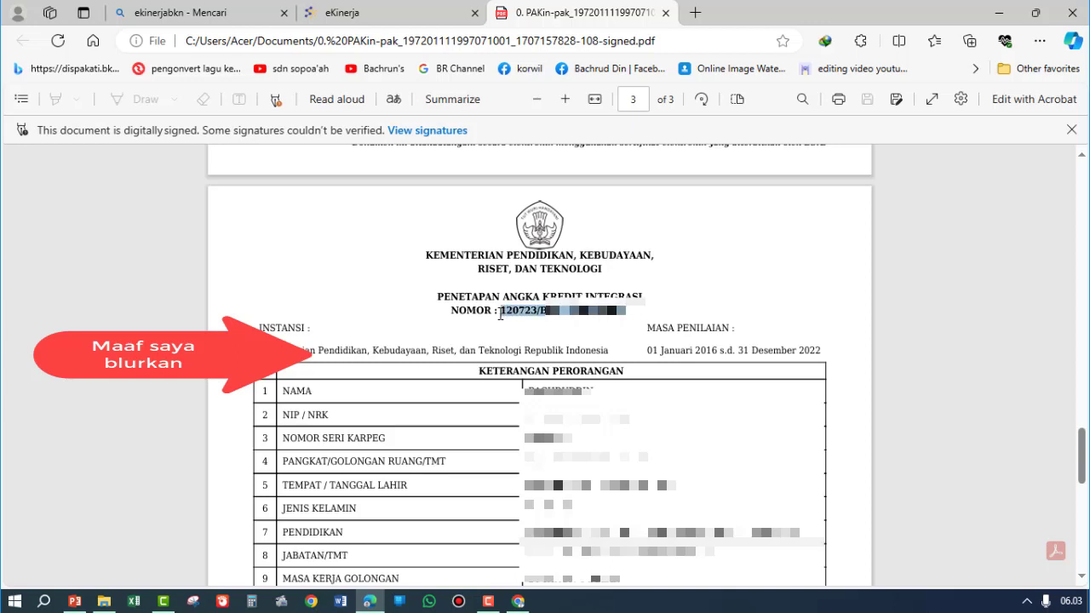
pyautogui.rightClick(507, 311)
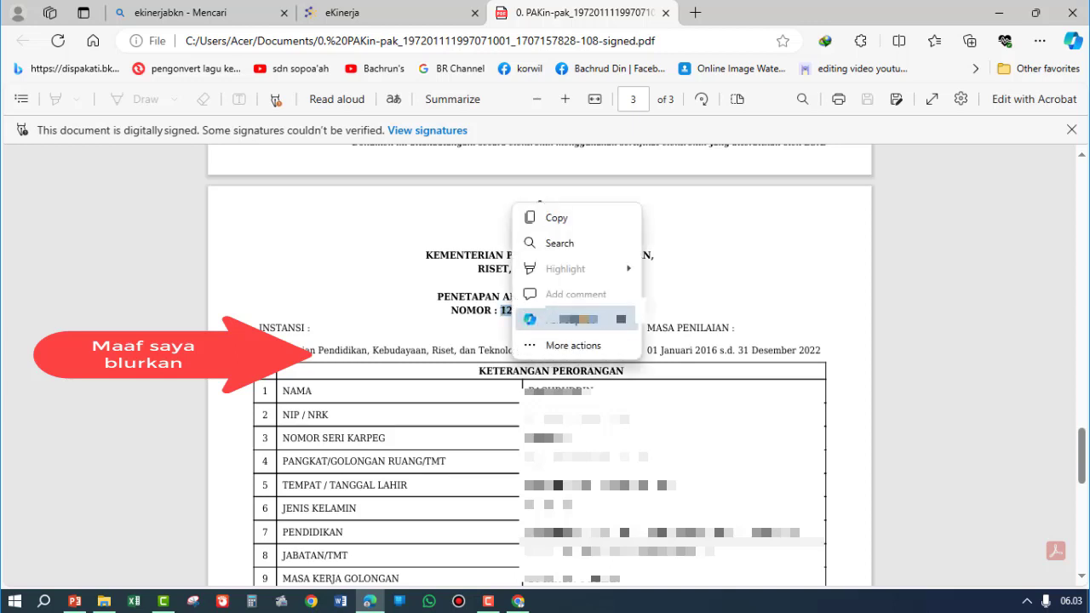
pyautogui.click(557, 220)
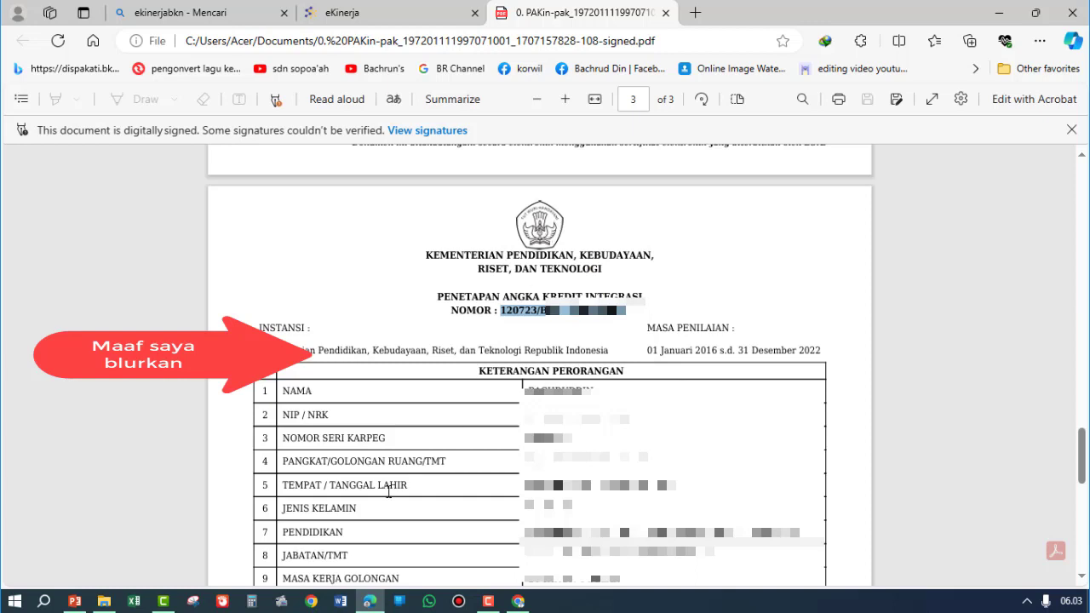
# - Paste the copied decree number into Nomor SK PAK in eKinerja's Edit Riwayat PAK 2022 form
pyautogui.click(520, 601)
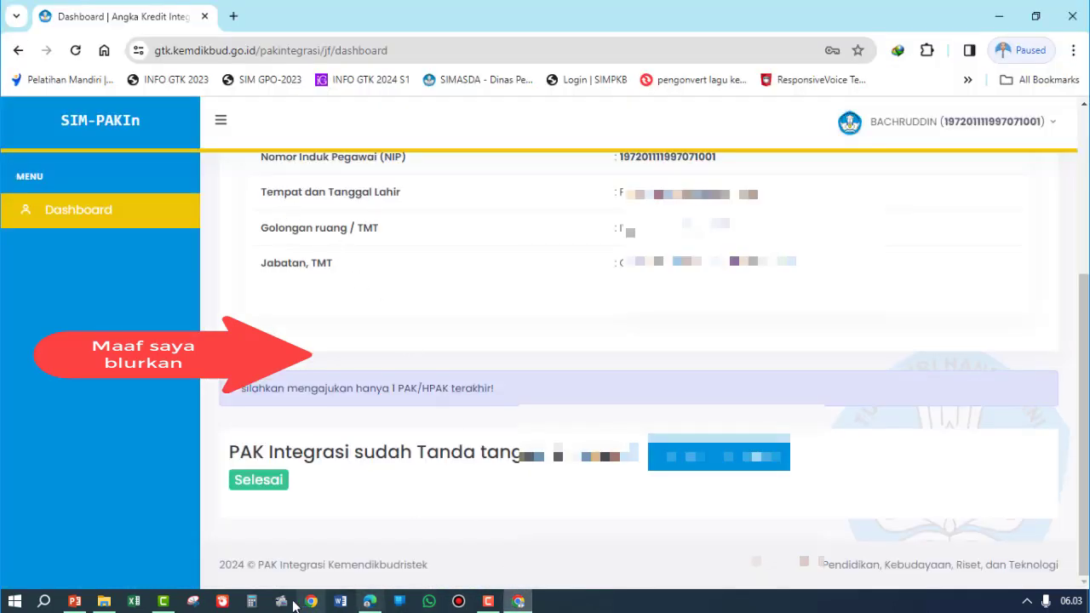
pyautogui.click(370, 601)
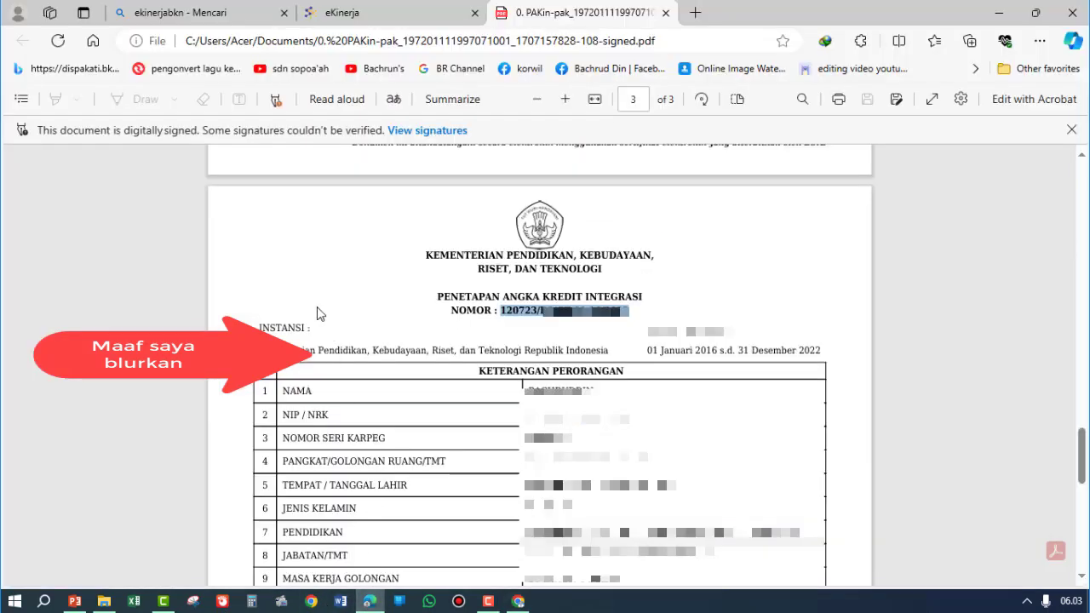
pyautogui.click(353, 15)
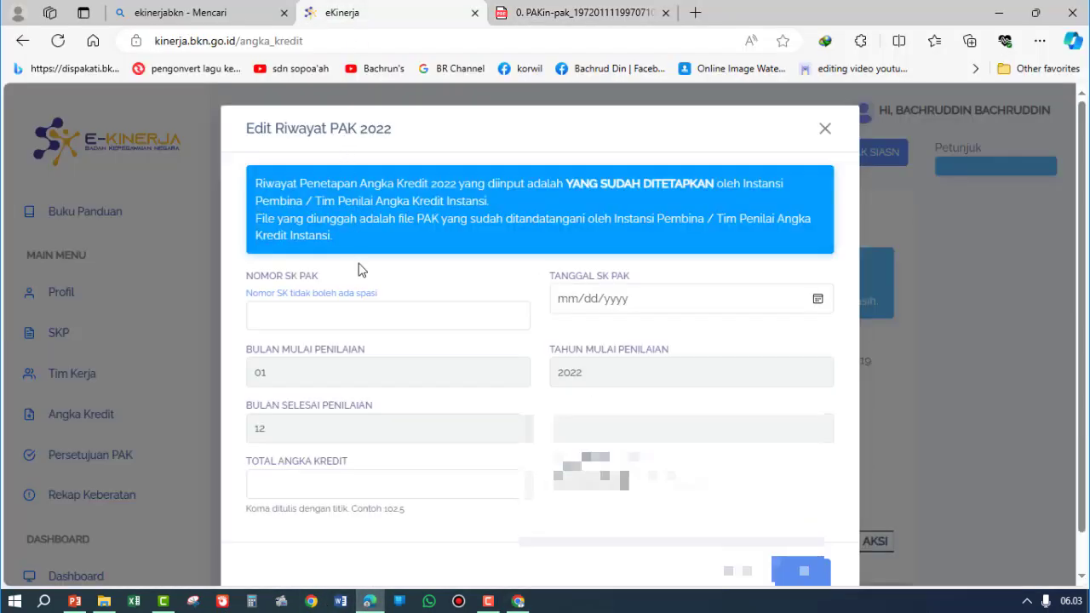
pyautogui.click(280, 324)
pyautogui.rightClick(280, 322)
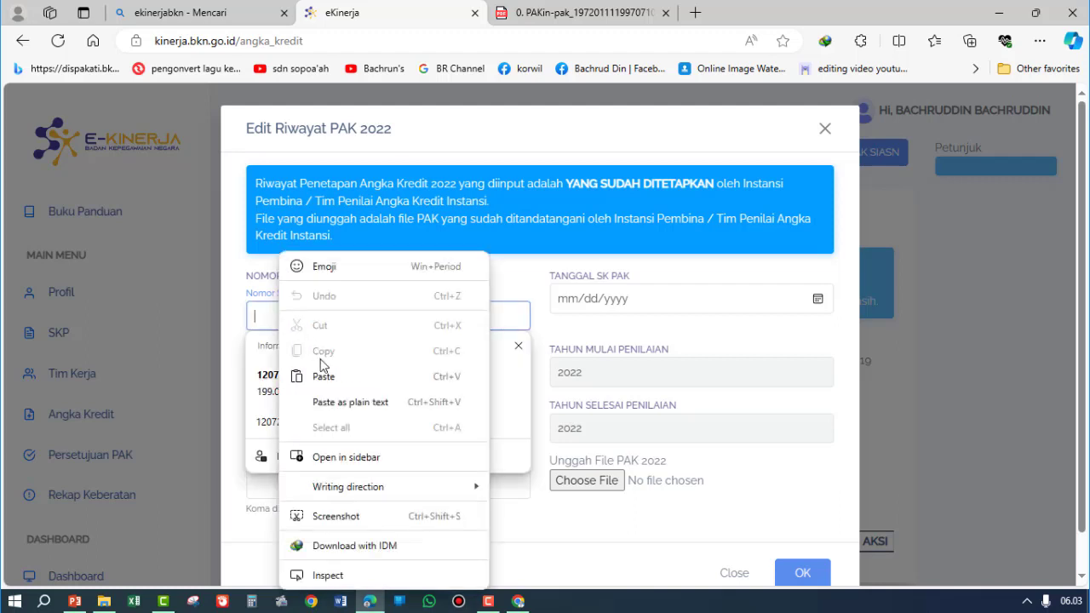
pyautogui.click(323, 377)
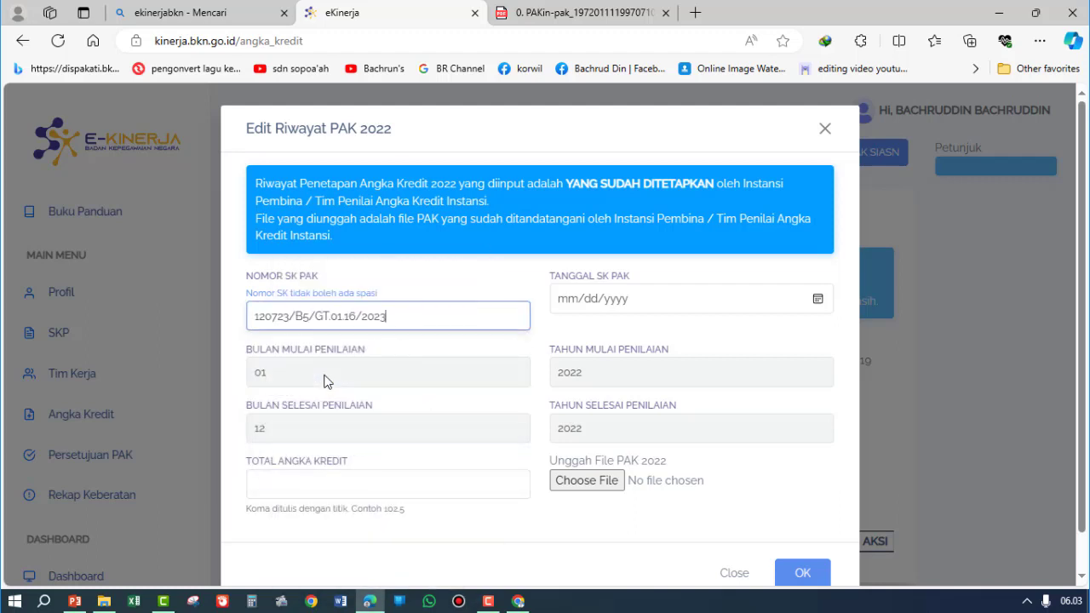
pyautogui.click(264, 376)
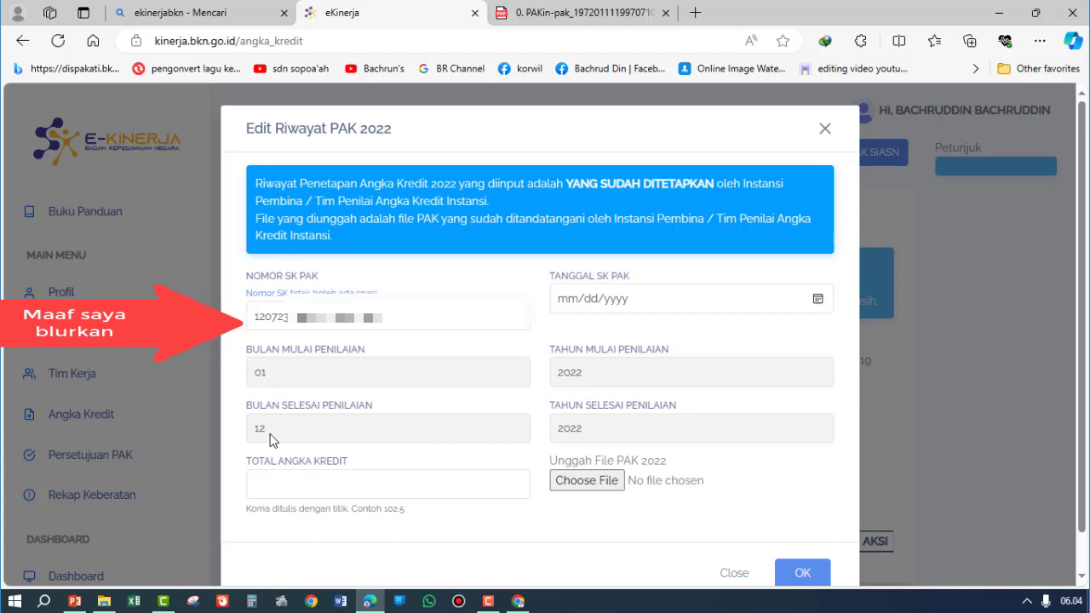
# - Copy the overall total credit, 199,009, from the TOTAL ANGKA KREDIT row on page 3 of the signed PAKin-pak PDF
pyautogui.click(287, 486)
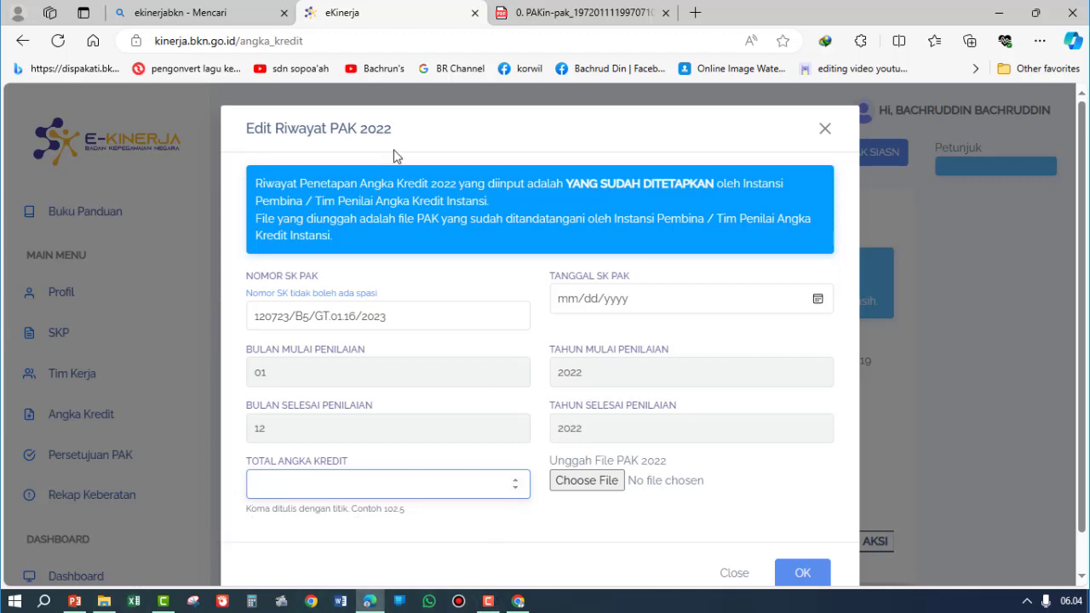
pyautogui.click(533, 13)
pyautogui.scroll(-3, 583, 394)
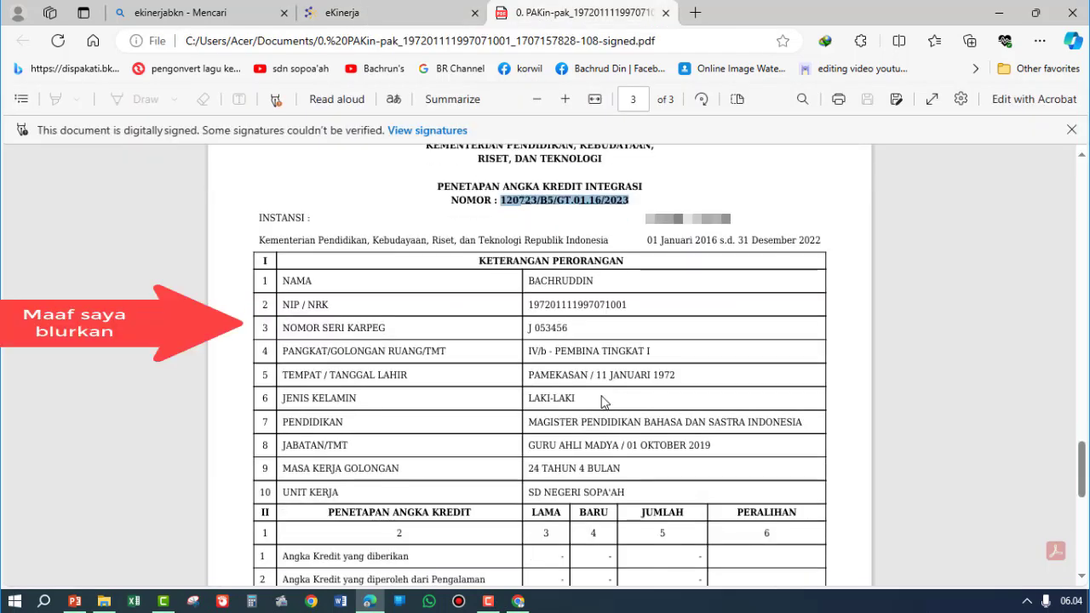
pyautogui.scroll(4, 583, 394)
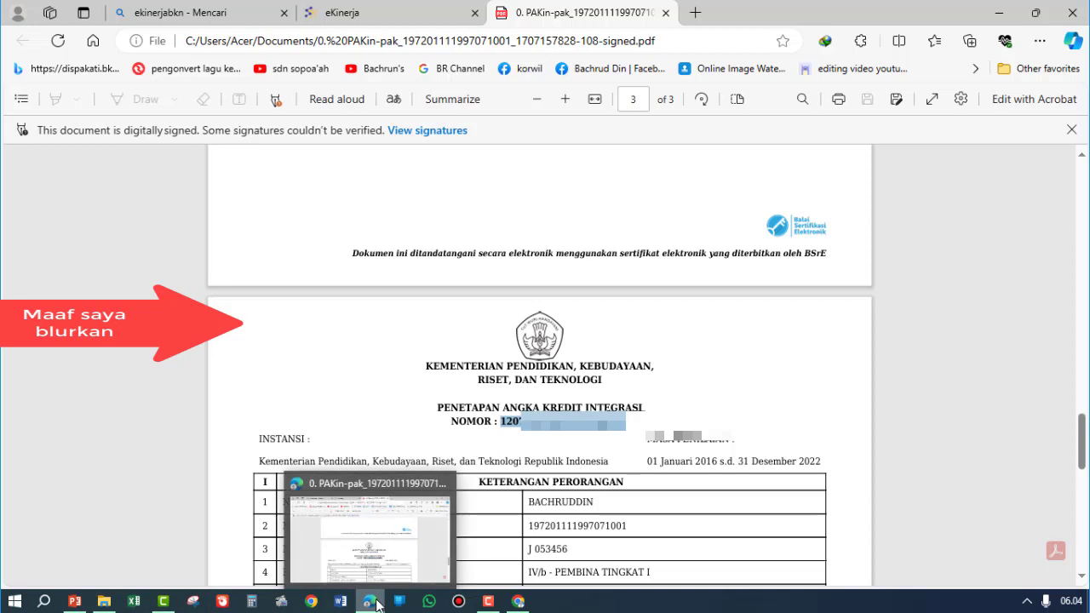
pyautogui.click(349, 12)
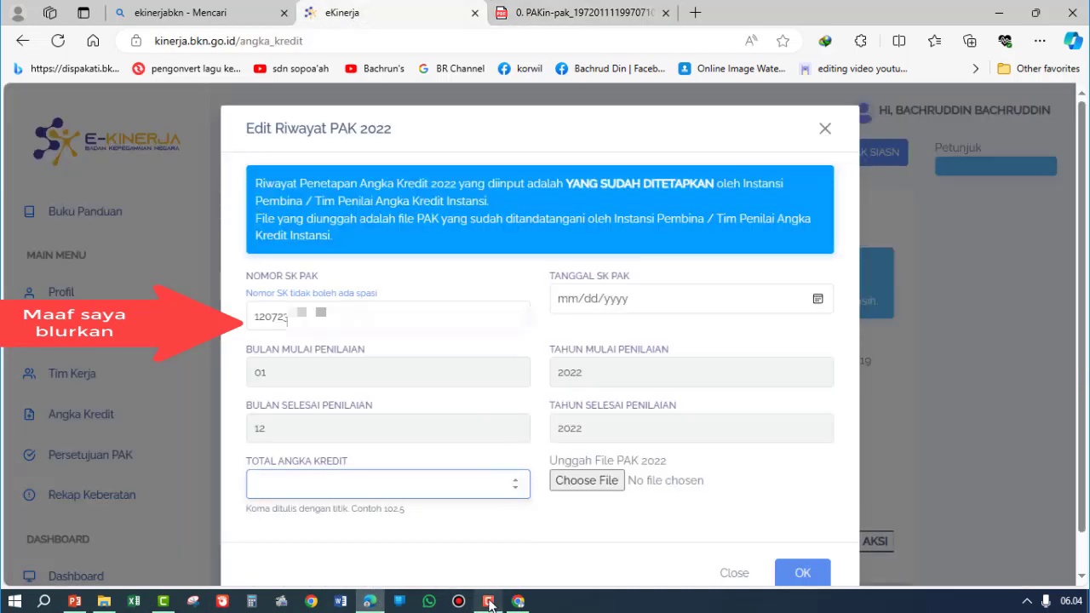
pyautogui.click(521, 17)
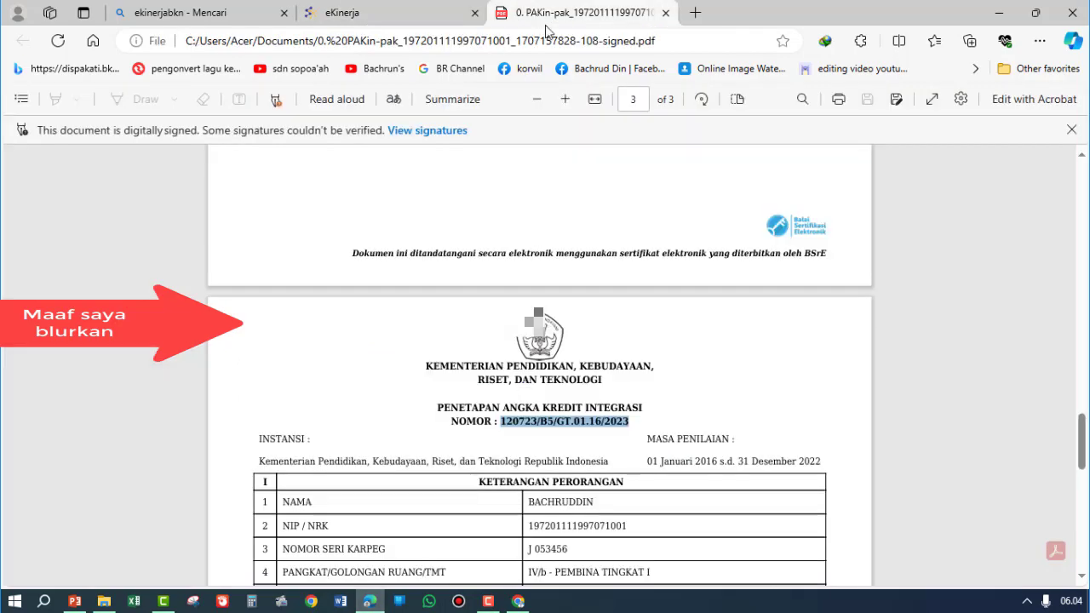
pyautogui.scroll(-10, 627, 435)
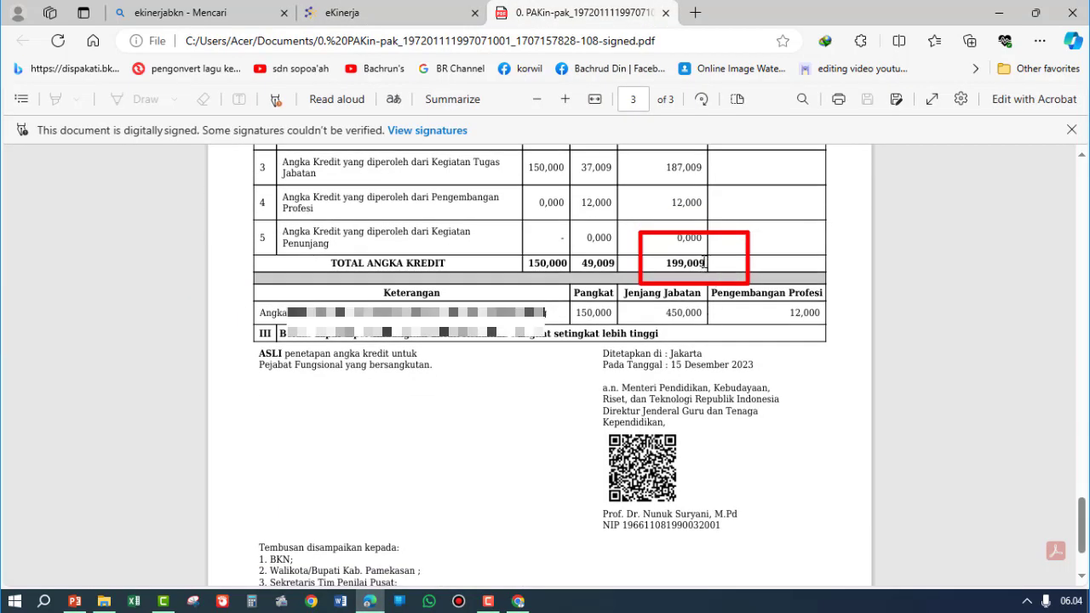
pyautogui.moveTo(705, 263)
pyautogui.mouseDown()
pyautogui.moveTo(687, 263)
pyautogui.moveTo(703, 263)
pyautogui.mouseUp()
pyautogui.rightClick(669, 263)
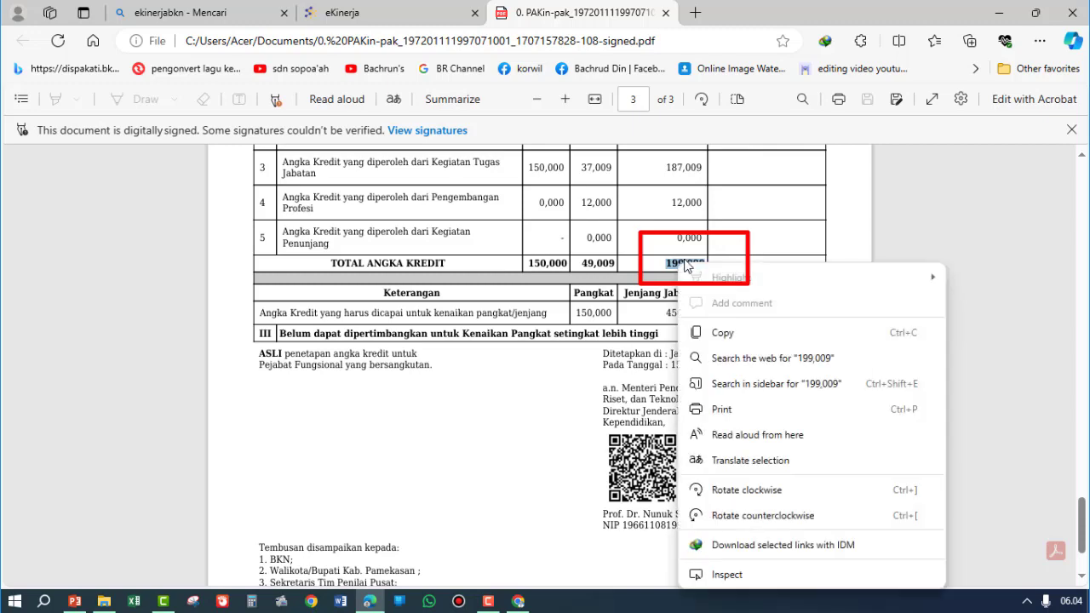
pyautogui.click(723, 330)
# - Paste the copied total into Total Angka Kredit in eKinerja's PAK 2022 form and insert the decimal point to make it 199.009
pyautogui.click(401, 13)
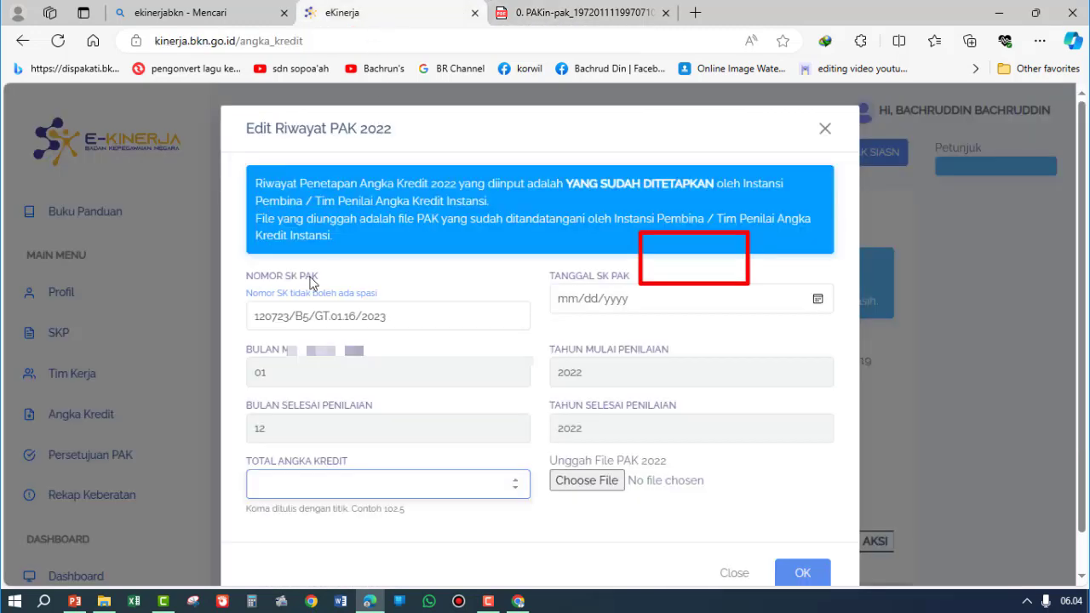
pyautogui.click(292, 485)
pyautogui.rightClick(292, 484)
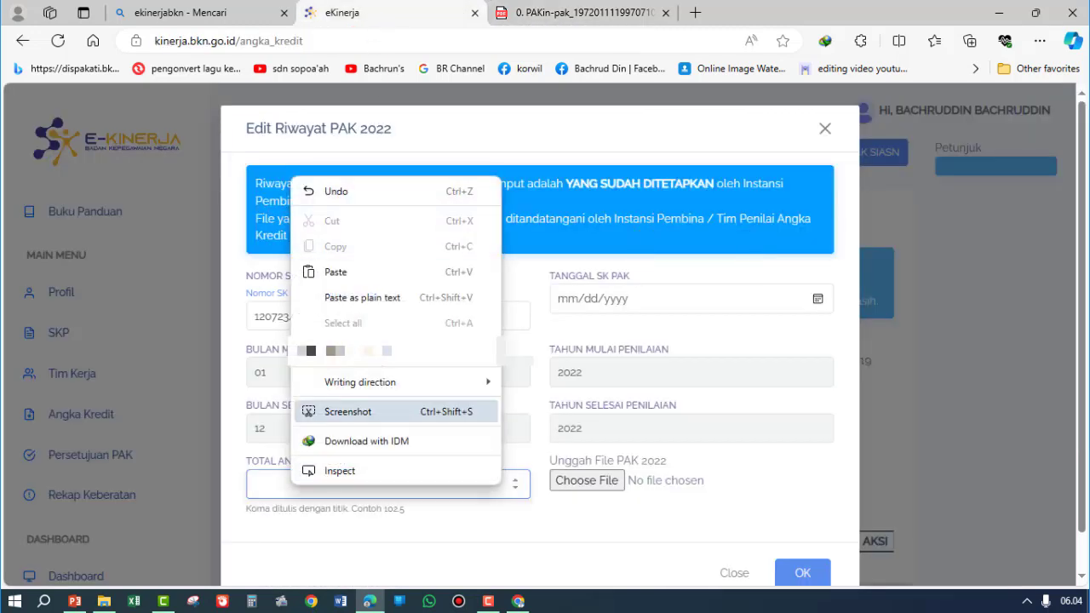
pyautogui.click(329, 272)
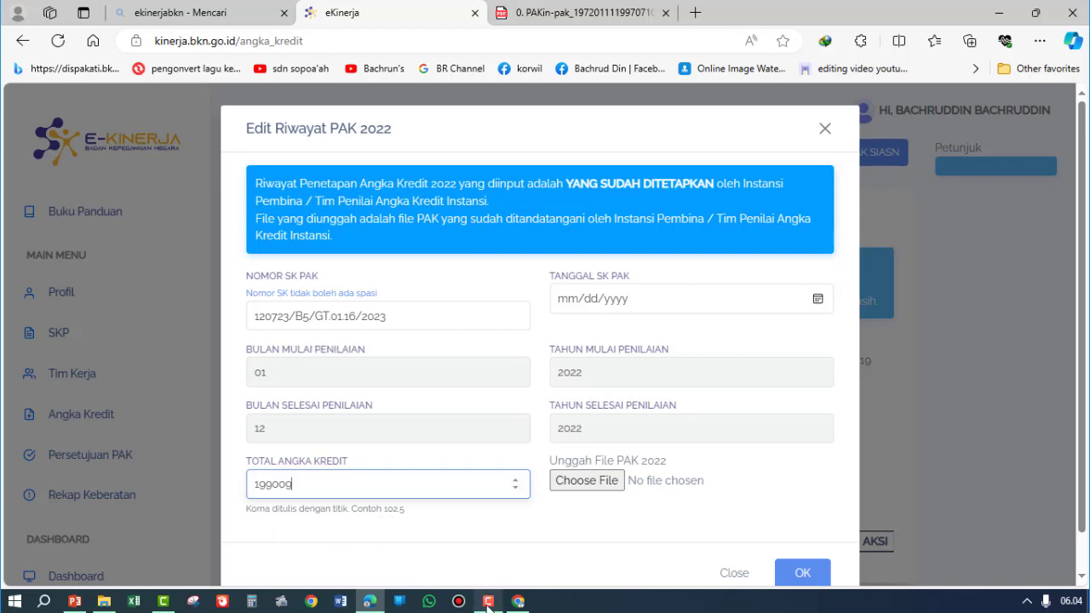
pyautogui.click(567, 15)
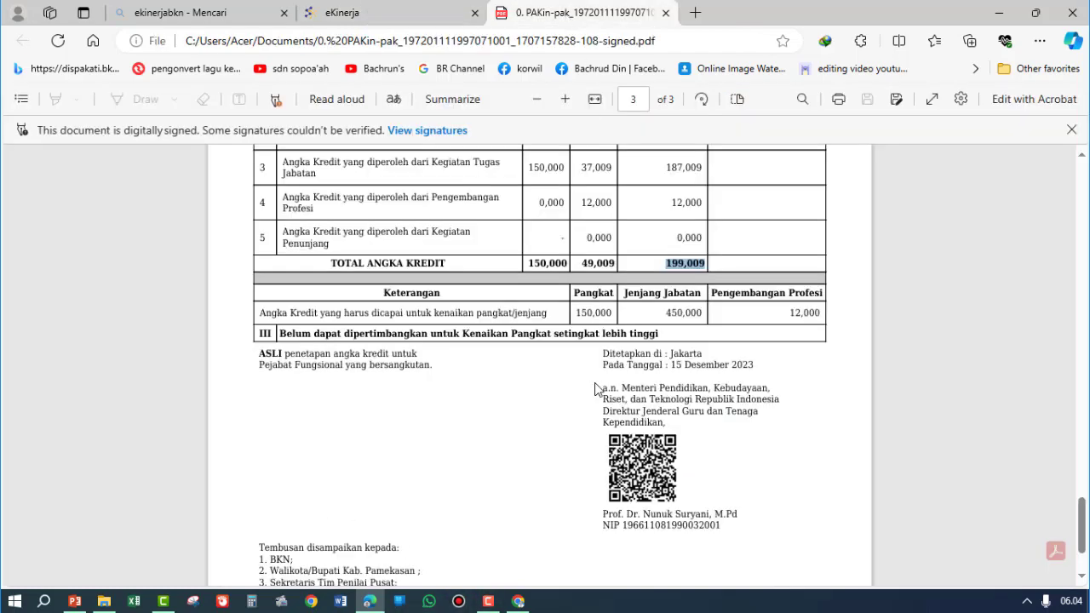
pyautogui.click(698, 266)
pyautogui.click(394, 14)
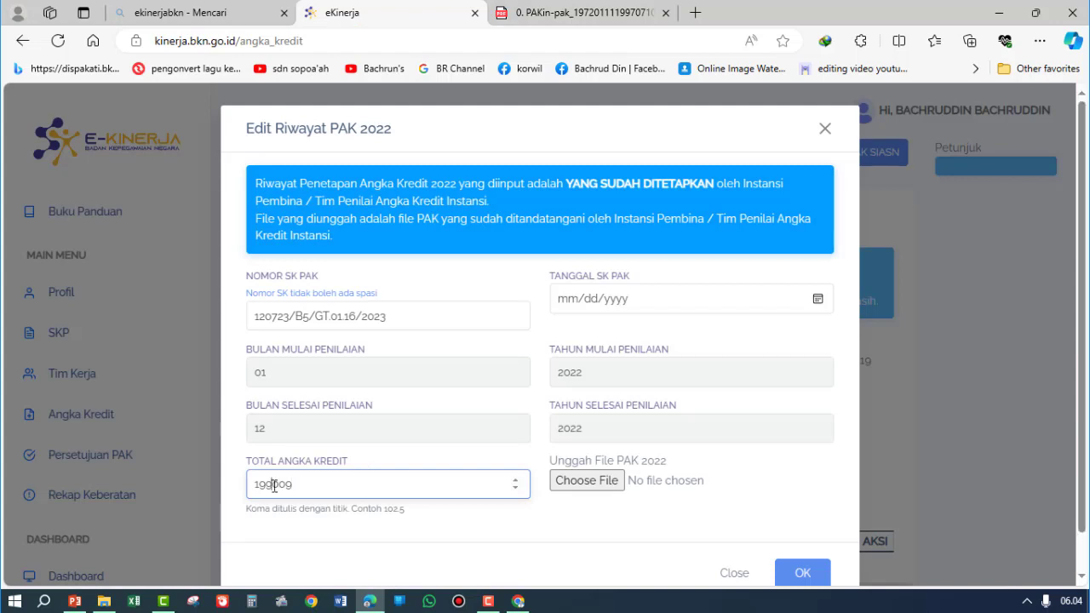
pyautogui.write('.')
# - Look up the decree's issue date in the signed PDF and enter 12/12/2023 as Tanggal SK PAK in eKinerja
pyautogui.click(565, 13)
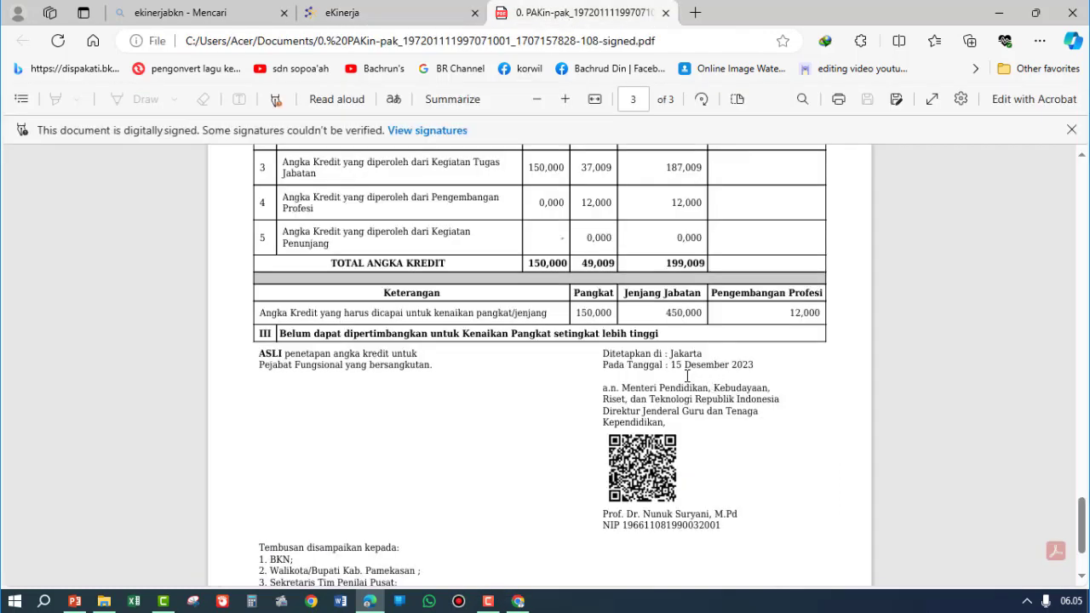
pyautogui.moveTo(755, 365); pyautogui.dragTo(670, 375)
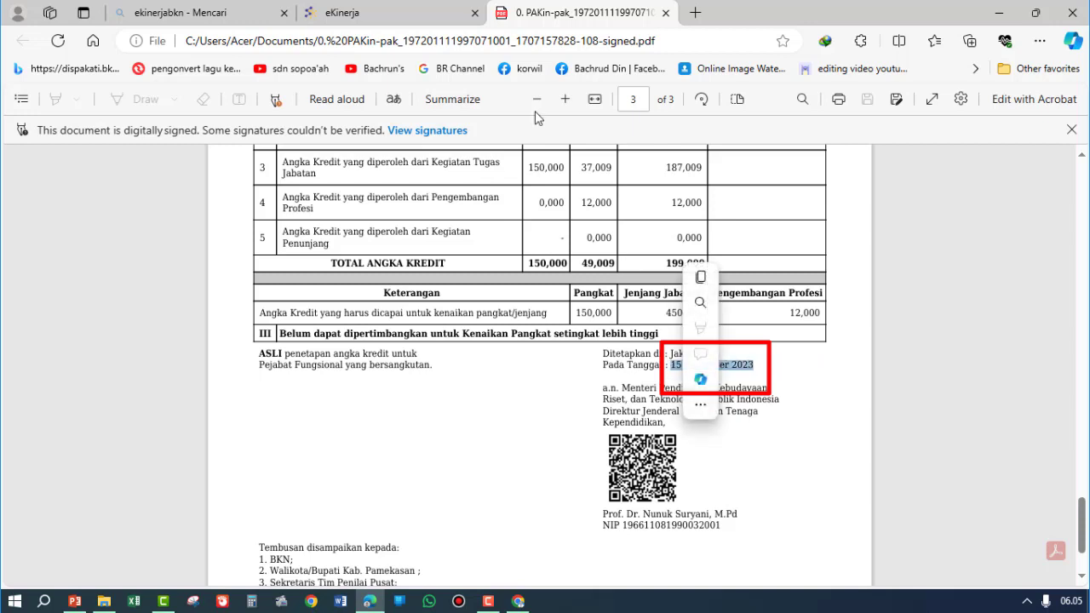
pyautogui.click(340, 13)
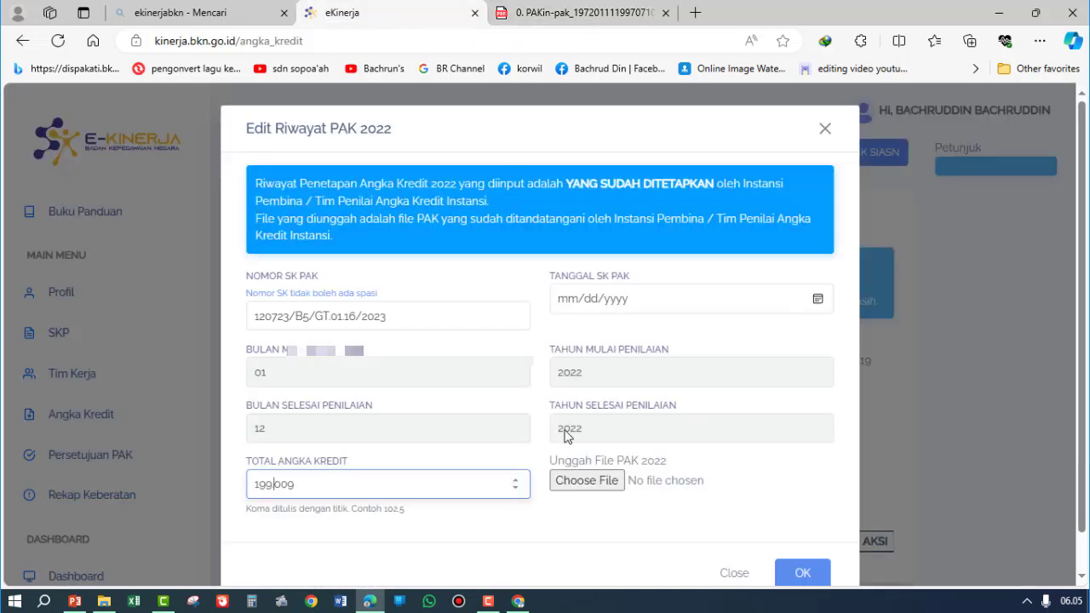
pyautogui.click(577, 300)
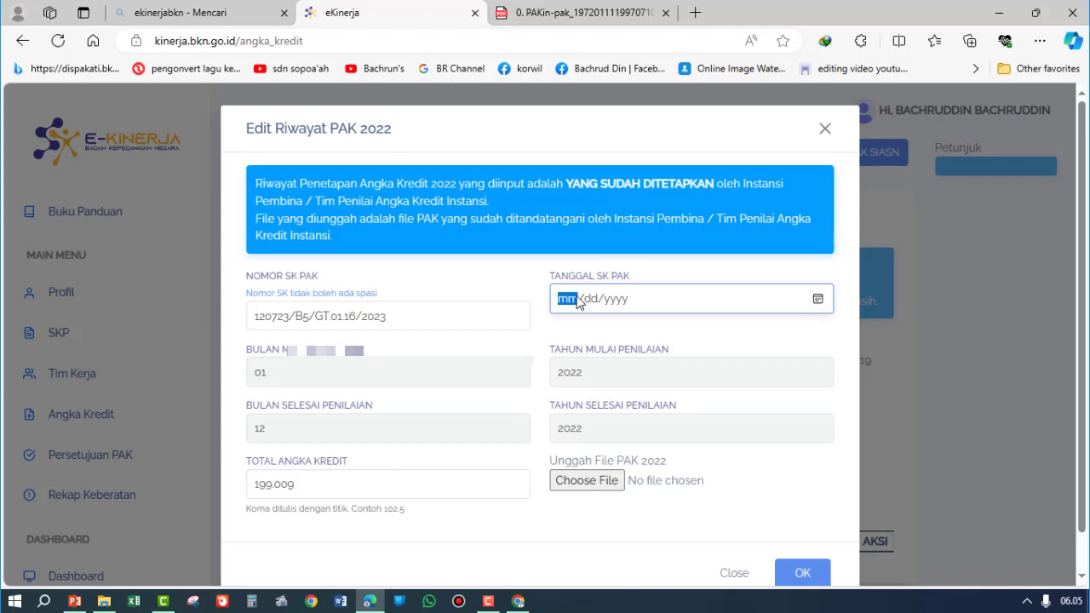
pyautogui.write('12/12/2023')
pyautogui.click(606, 380)
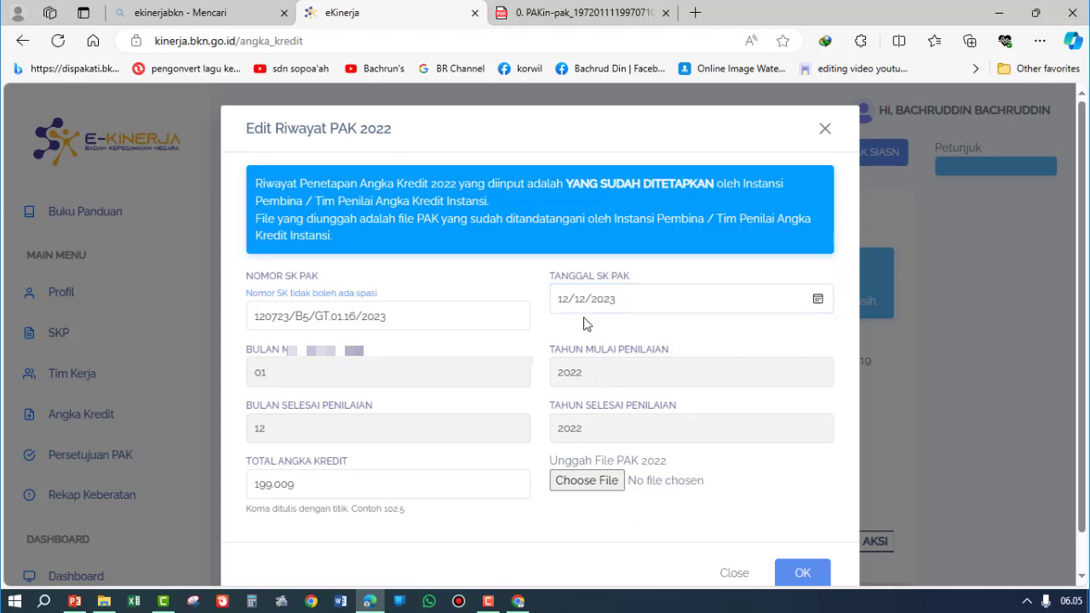
# - Correct Tanggal SK PAK to 15 December 2023
pyautogui.click(568, 300)
pyautogui.write('12')
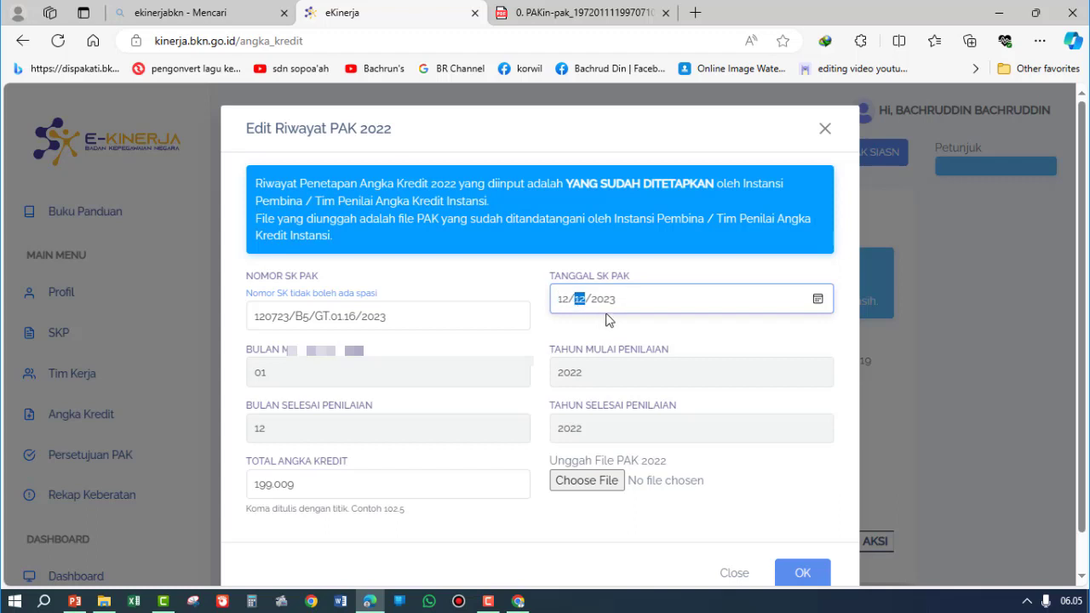
pyautogui.click(567, 301)
pyautogui.write('12')
pyautogui.click(821, 303)
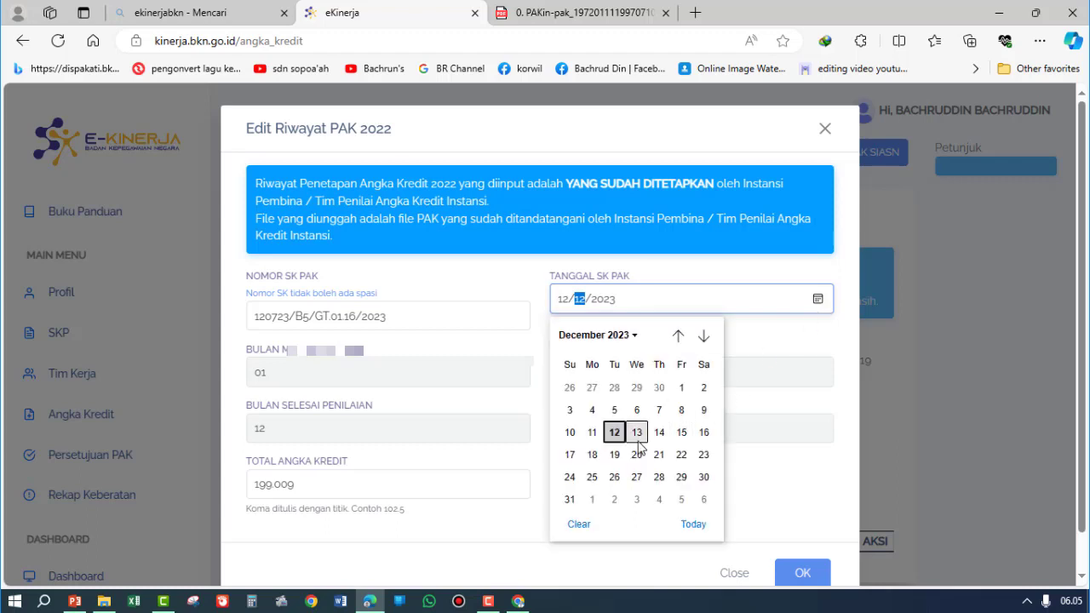
pyautogui.click(682, 432)
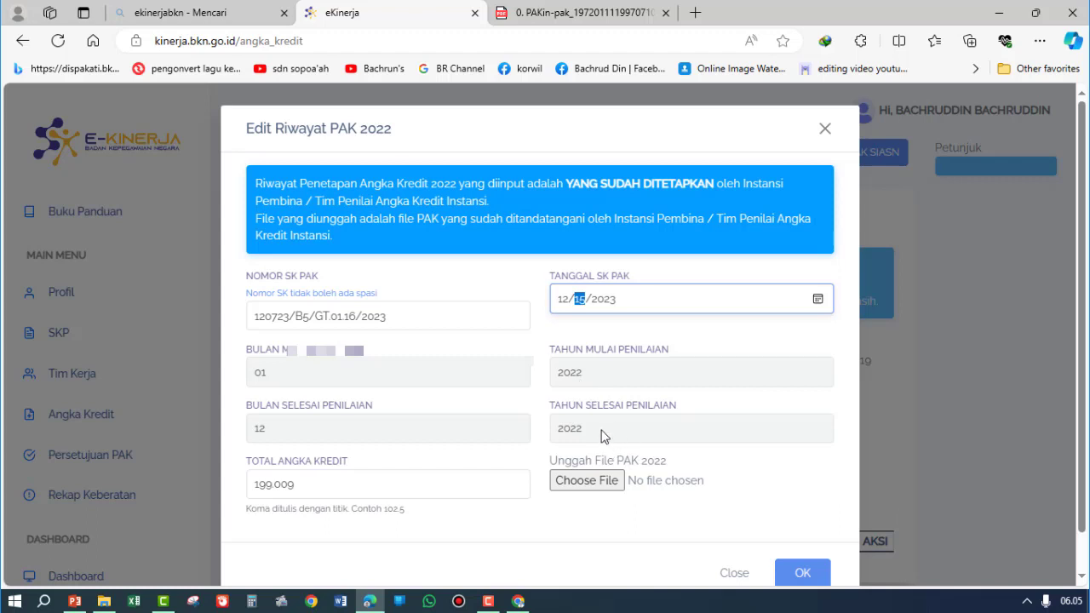
pyautogui.click(589, 379)
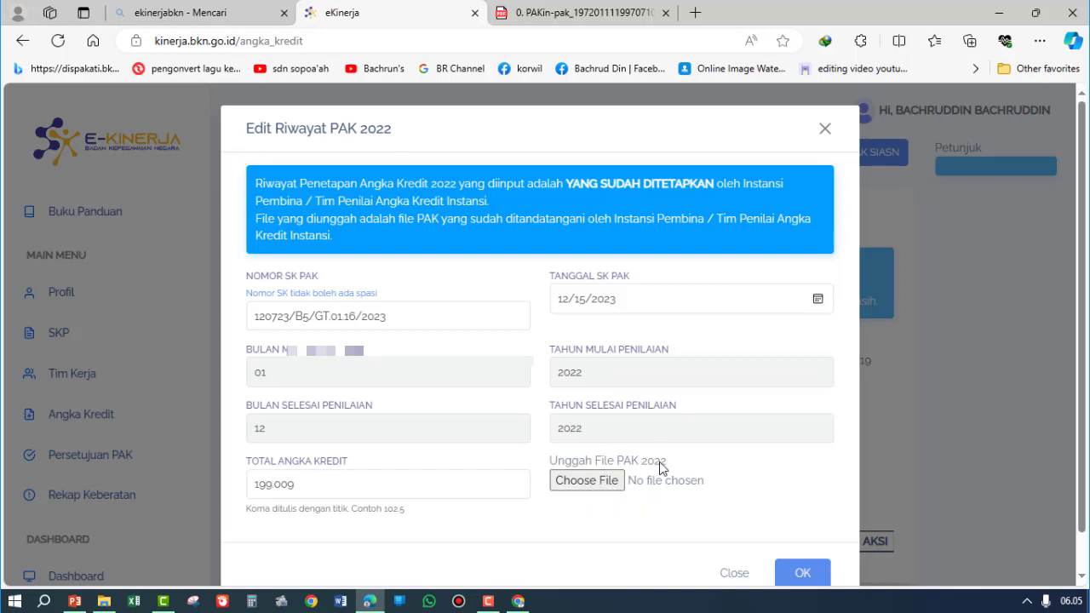
# - Attach the signed PAKin-pak PDF with the "0." prefix from Documents as the PAK 2022 file and save the form
pyautogui.click(103, 601)
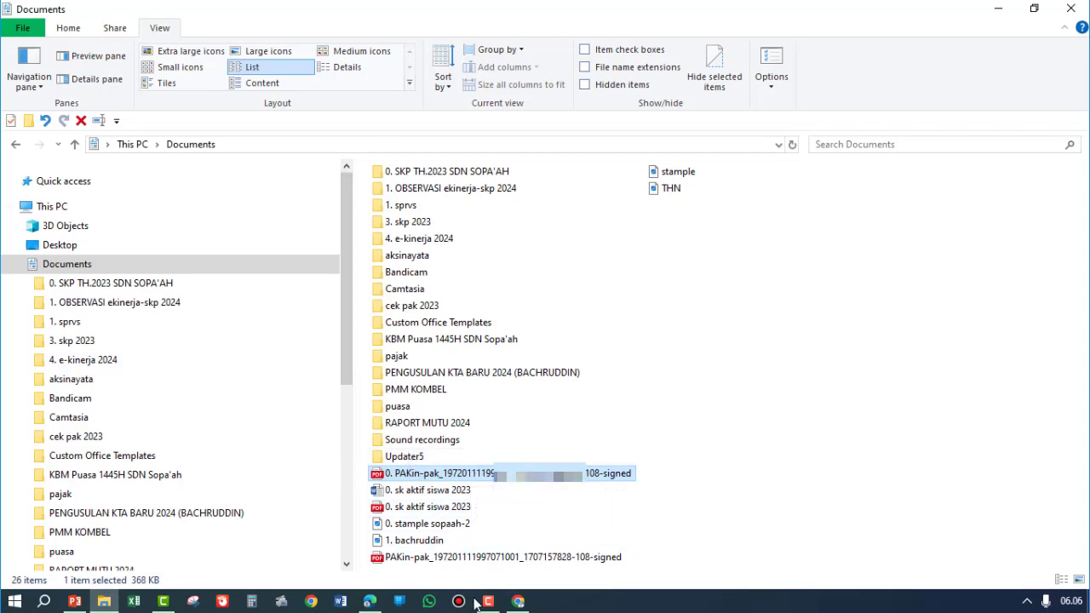
pyautogui.click(370, 601)
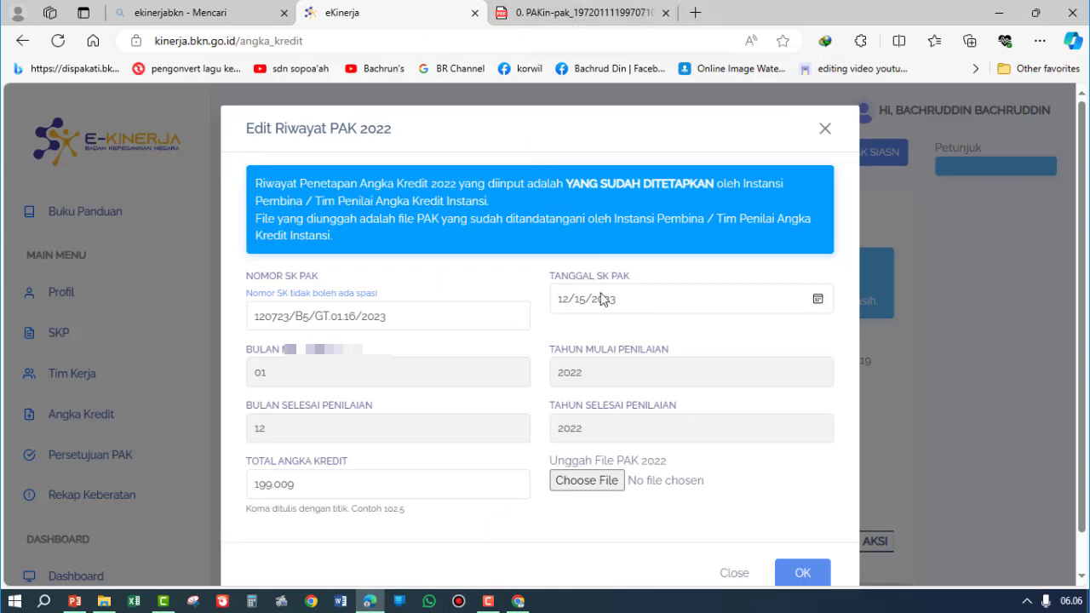
pyautogui.click(587, 483)
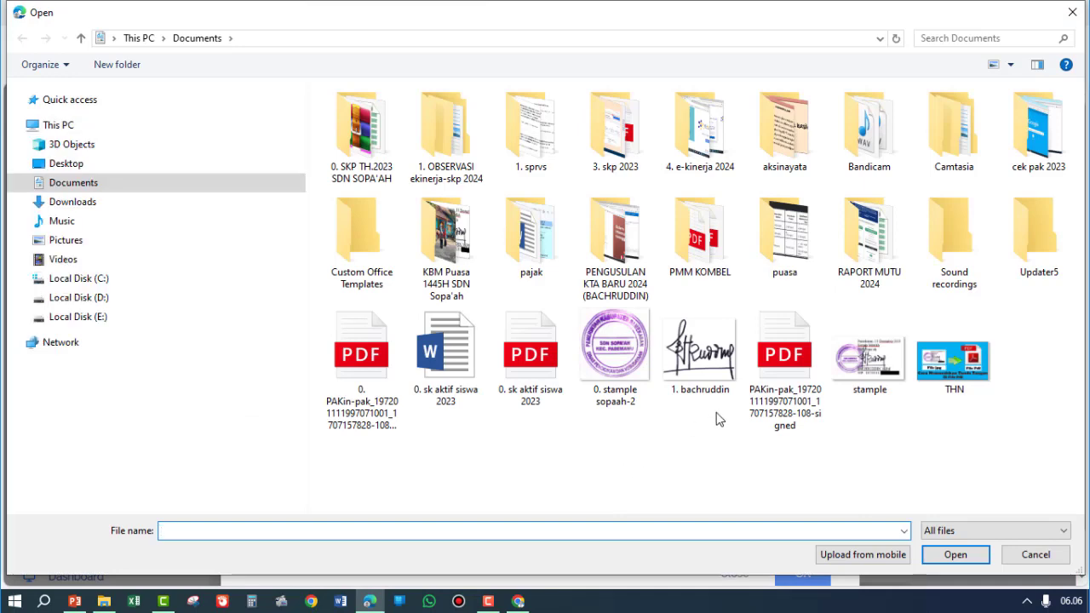
pyautogui.click(381, 407)
pyautogui.click(955, 555)
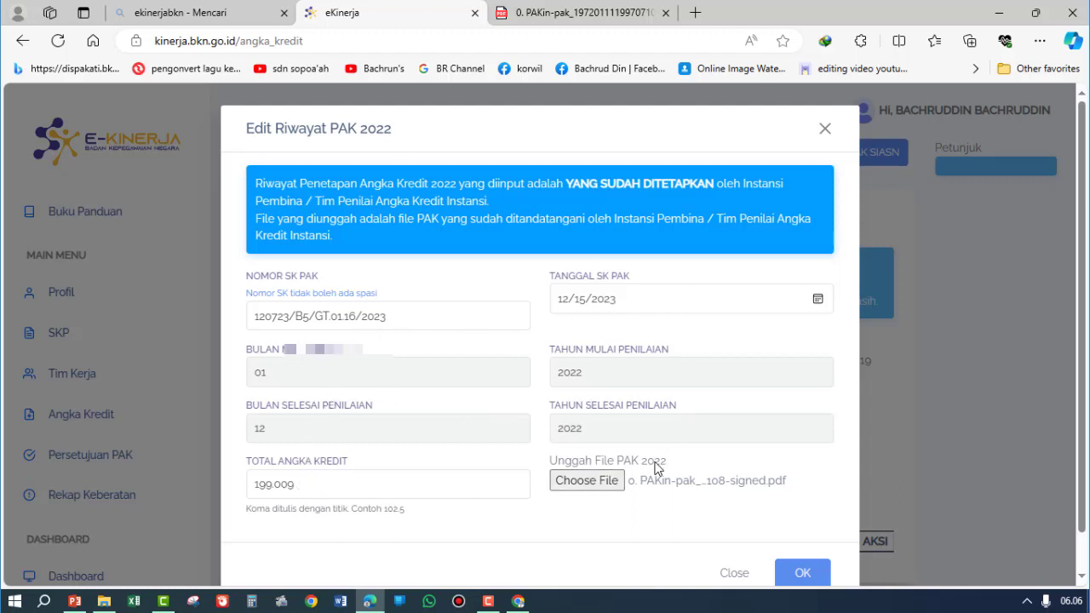
pyautogui.click(803, 576)
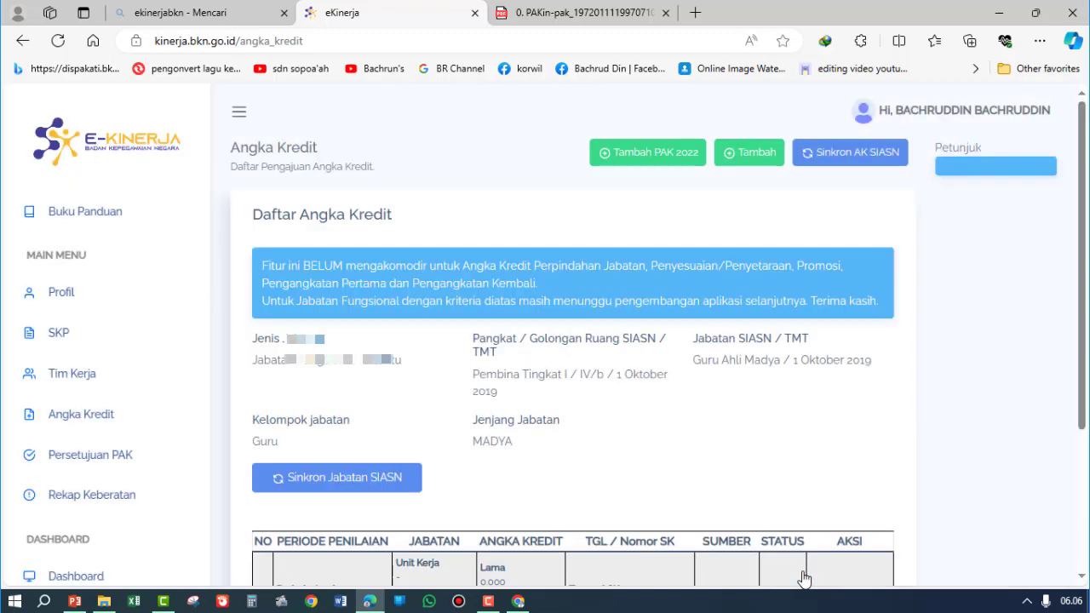
# - Review the saved PAK 2022 entry in Daftar Angka Kredit and the actions available for it
pyautogui.scroll(-2, 803, 418)
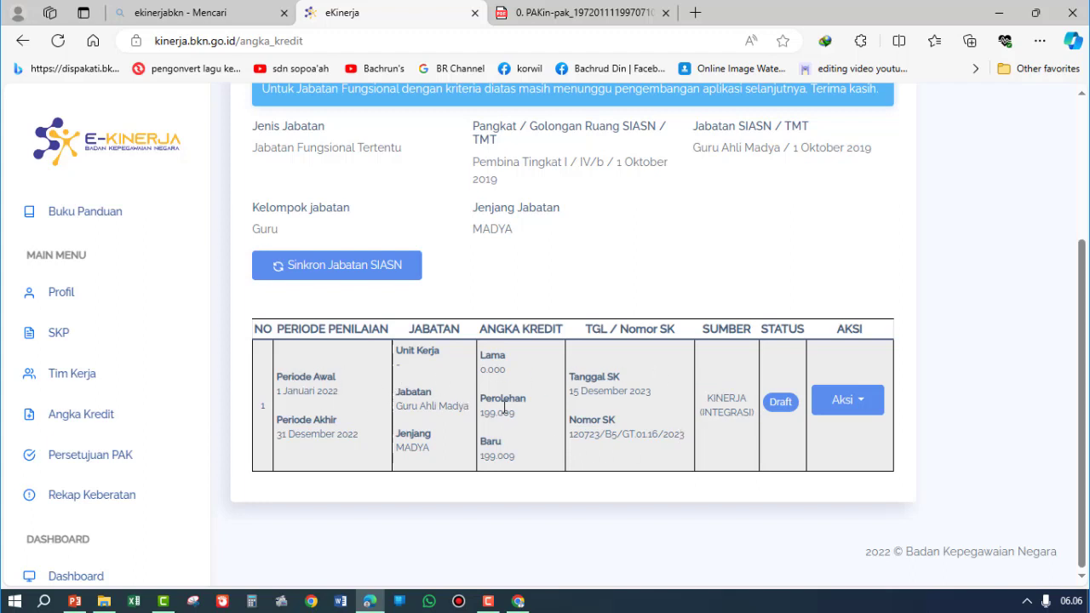
pyautogui.click(863, 402)
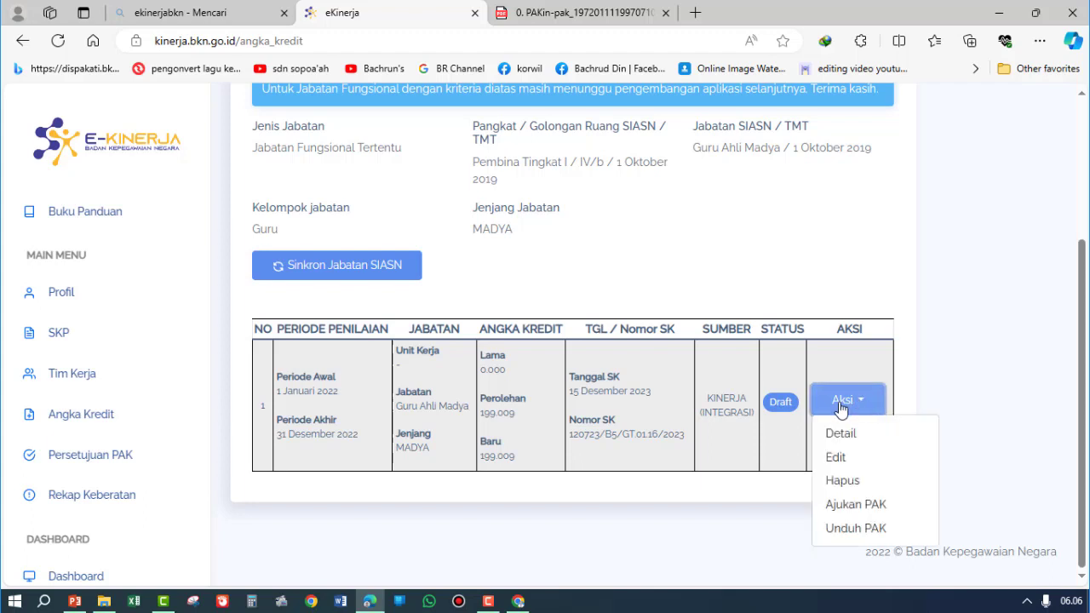
pyautogui.click(762, 498)
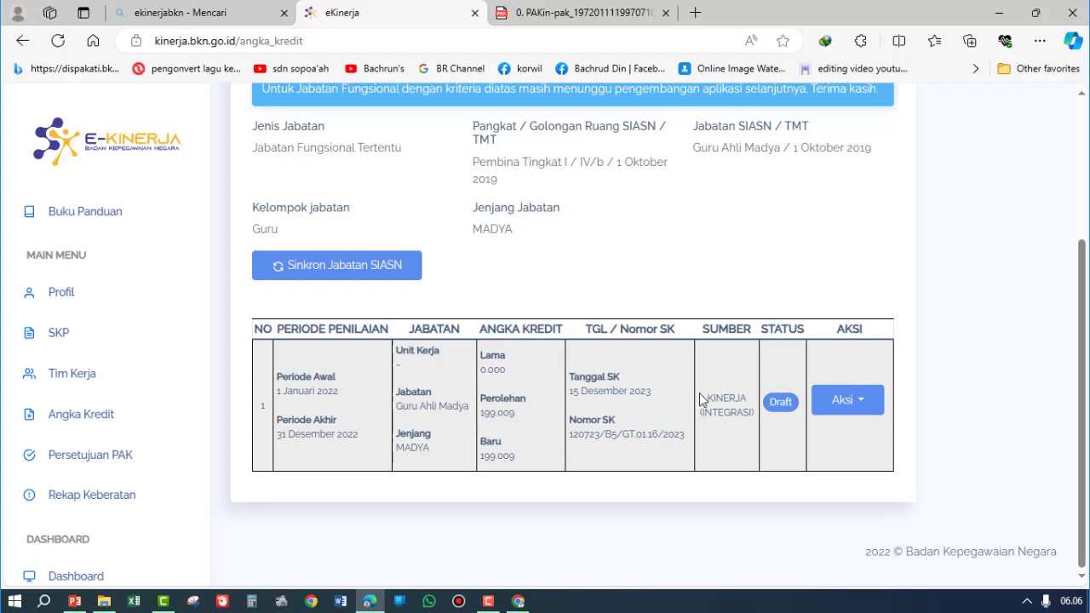
# - View the Ajukan PAK confirmation for the draft entry twice, dismissing it each time without submitting
pyautogui.click(860, 405)
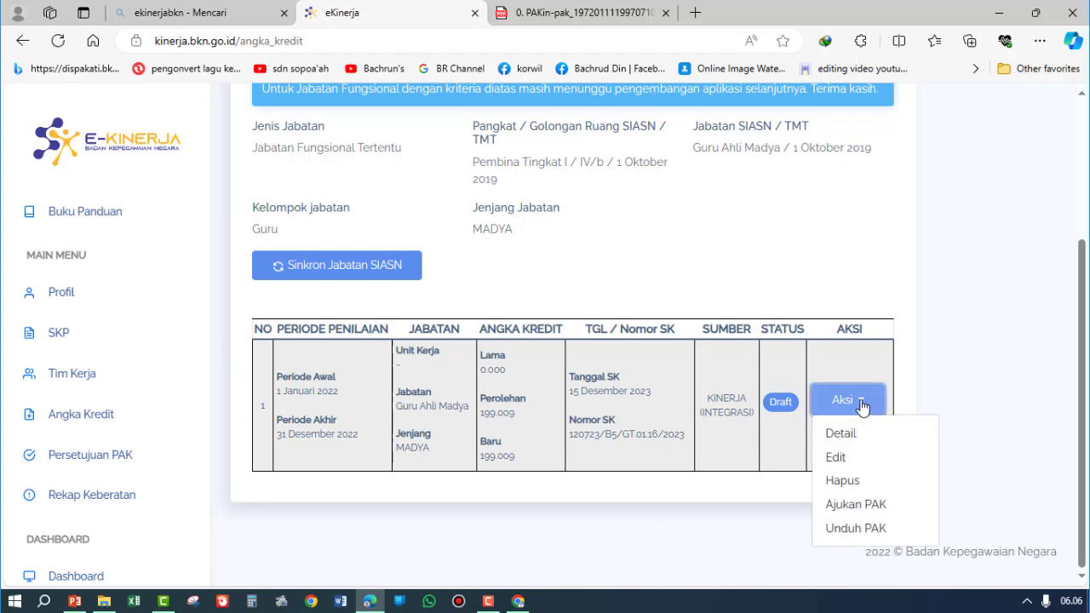
pyautogui.click(872, 505)
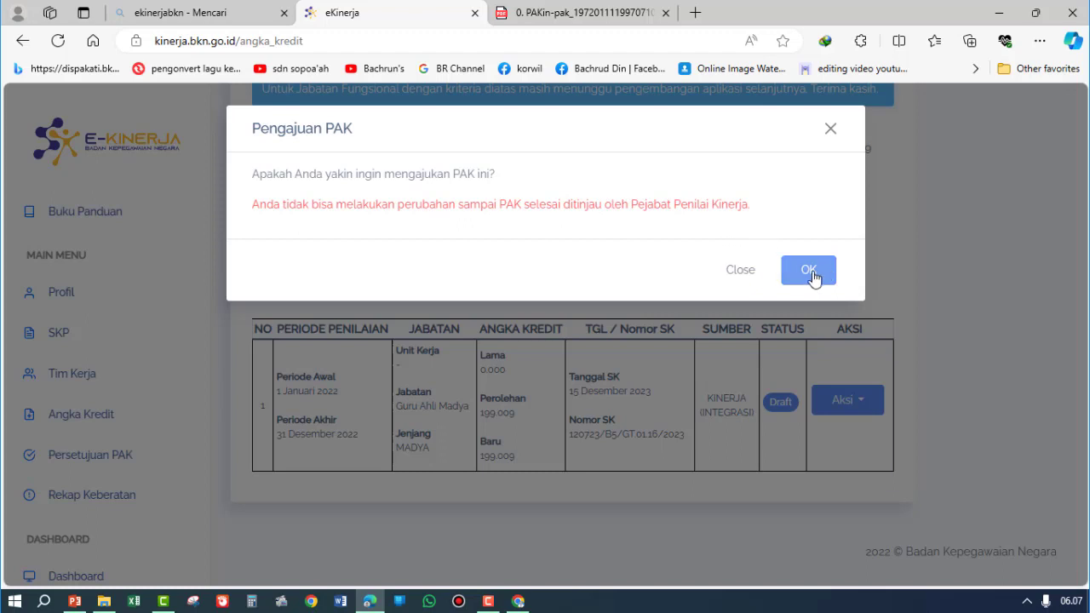
pyautogui.click(932, 338)
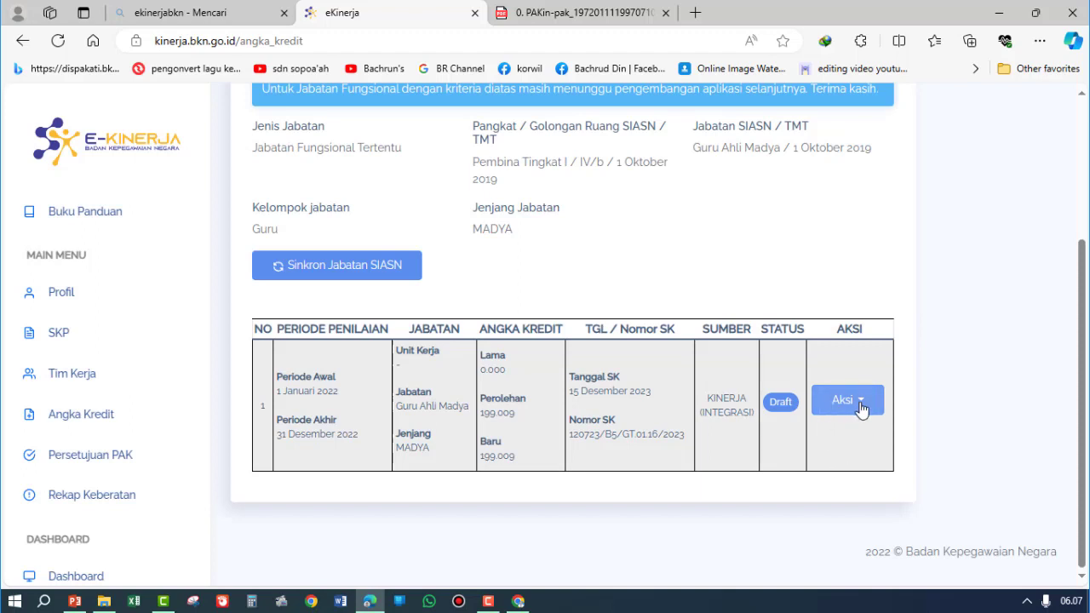
pyautogui.click(863, 404)
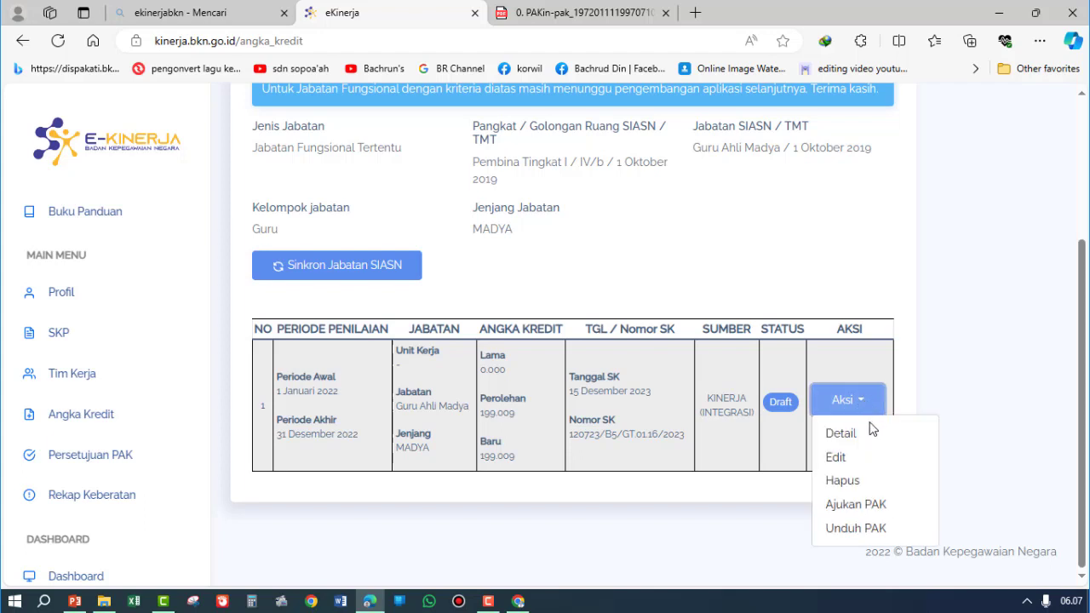
pyautogui.click(839, 509)
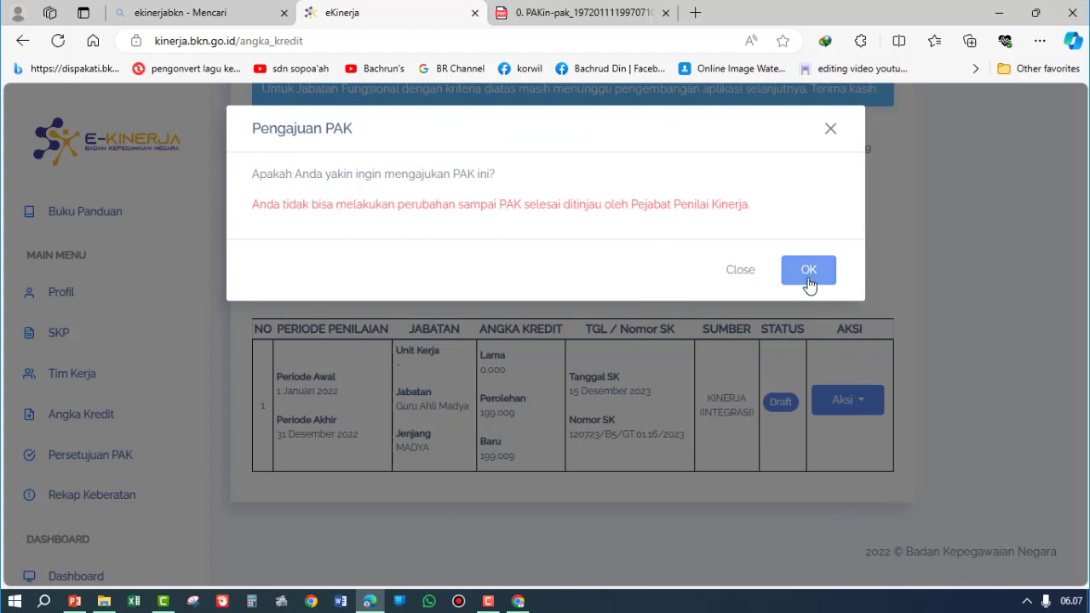
pyautogui.click(935, 484)
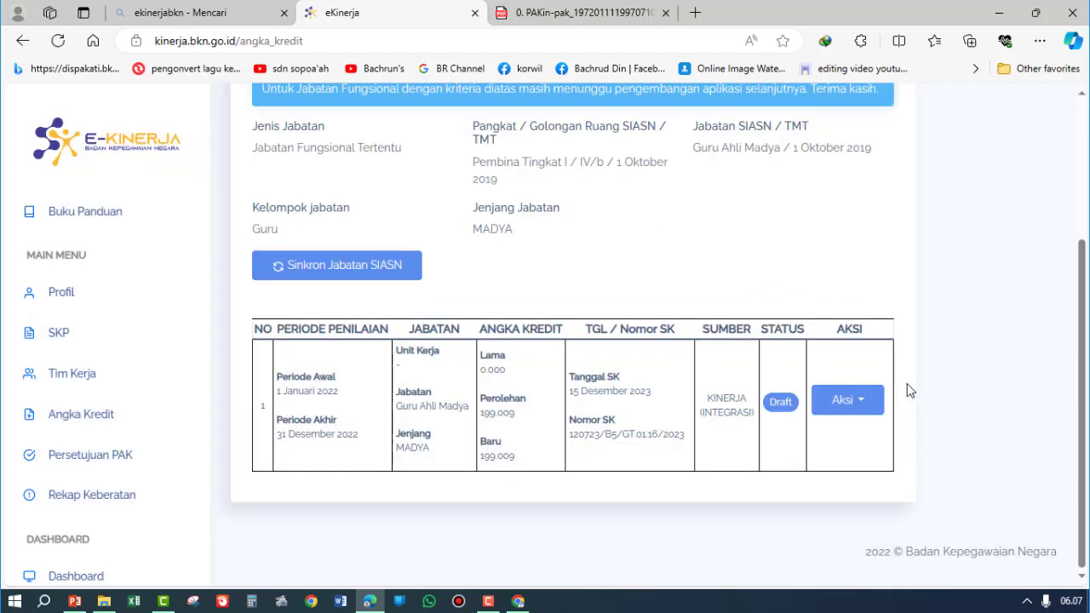